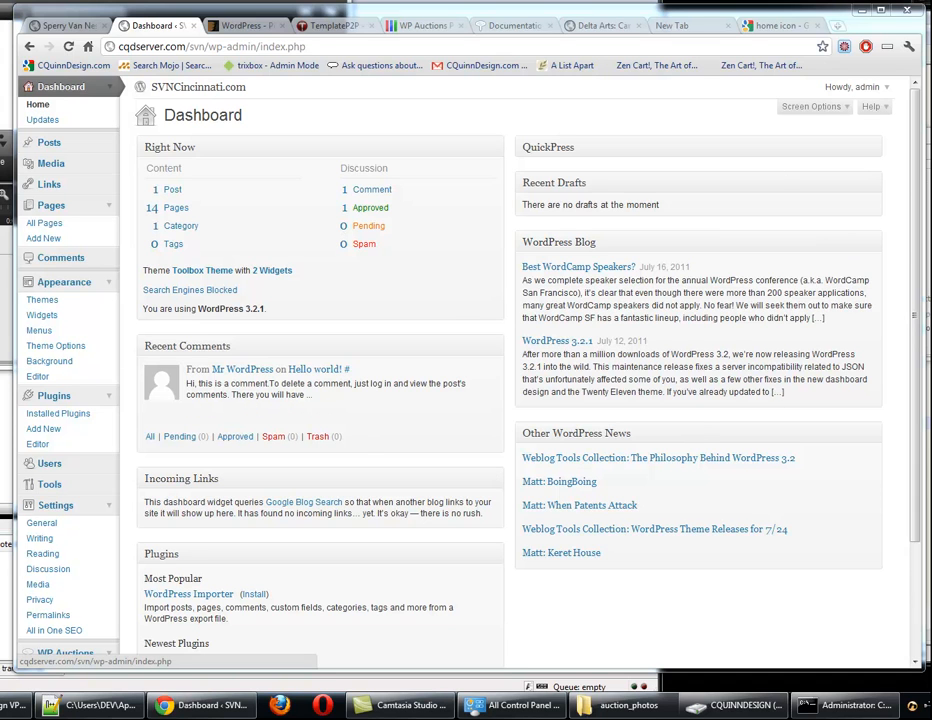
Open the WP Auctions plugin page and review its general, payment and other settings
scroll(52, 405, "down", 3)
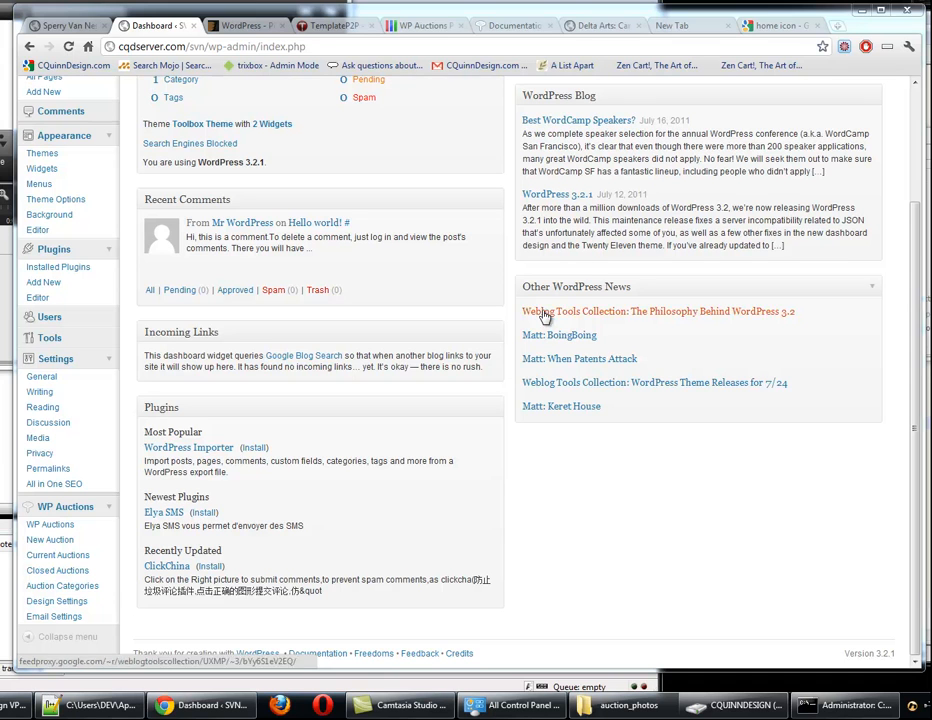
left_click(63, 527)
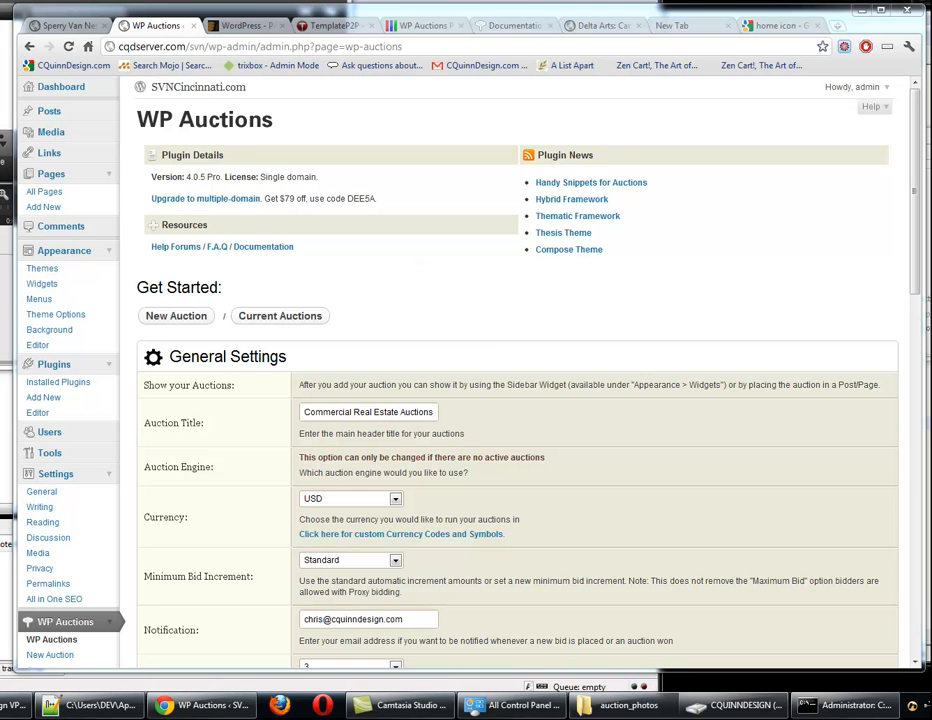
scroll(517, 400, "down", 5)
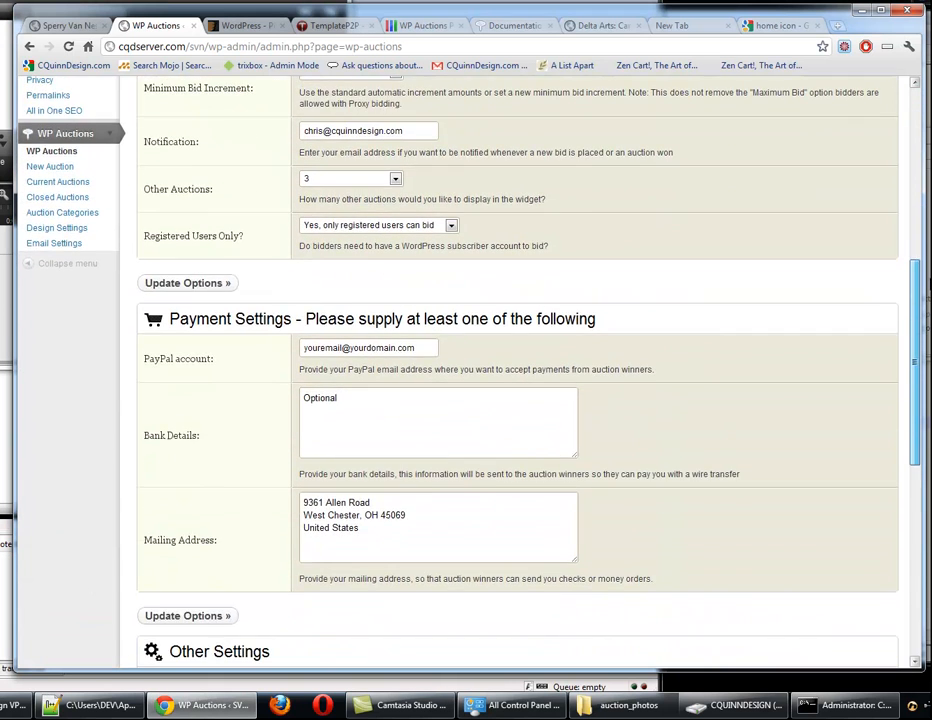
scroll(517, 400, "down", 5)
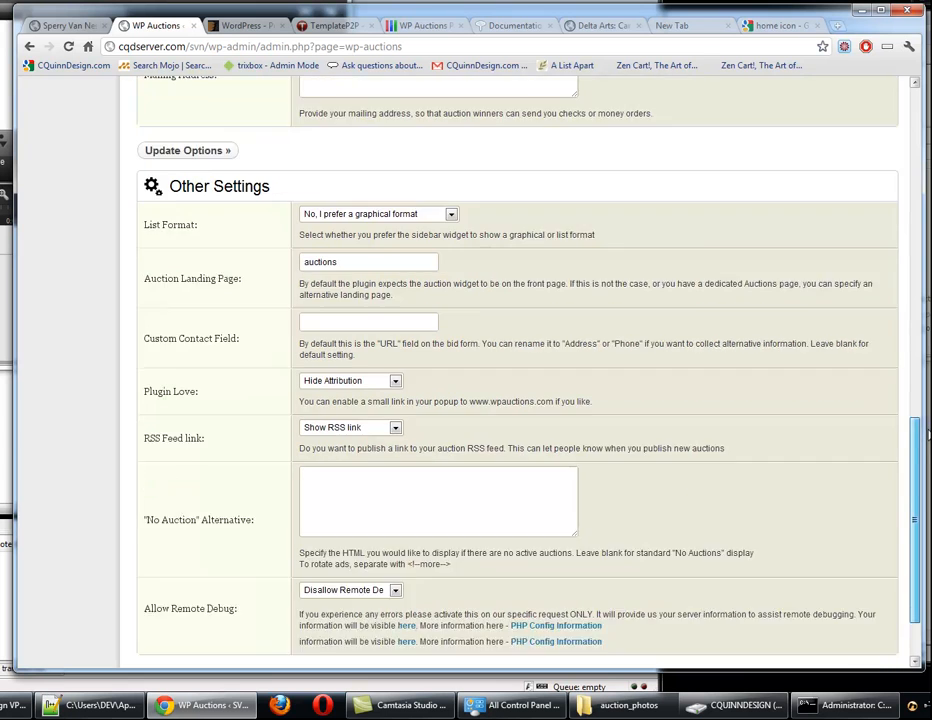
scroll(873, 183, "up", 15)
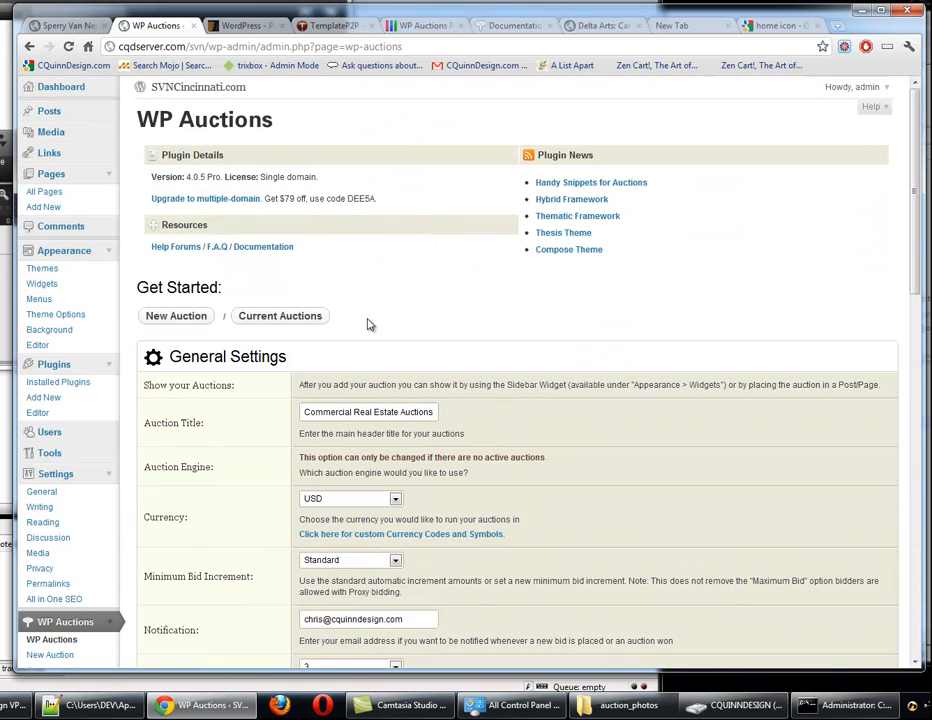
scroll(300, 290, "down", 2)
scroll(275, 495, "down", 1)
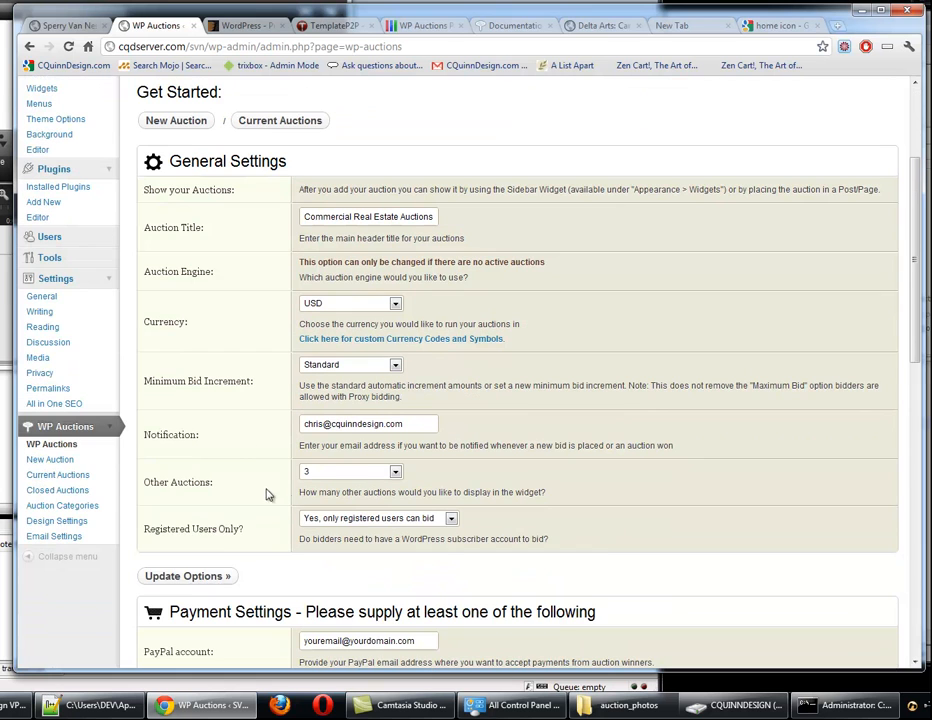
Start a new auction titled "ABSOLUTE AUCTION July 20th 2011 Office / Retail Center Hamilton Ohio"
left_click(44, 476)
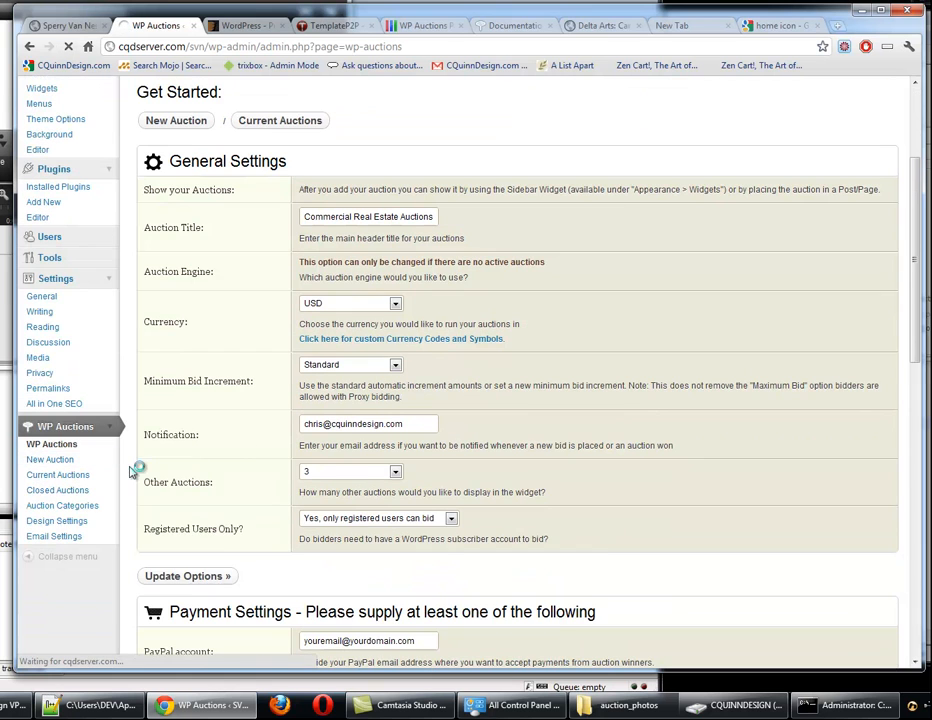
left_click(58, 461)
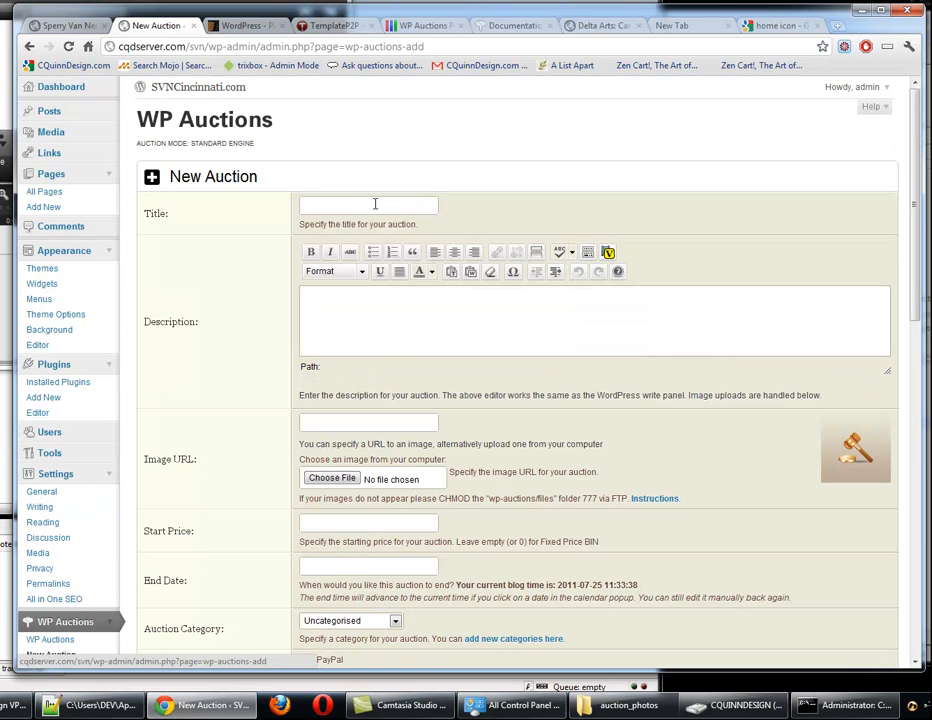
left_click(374, 204)
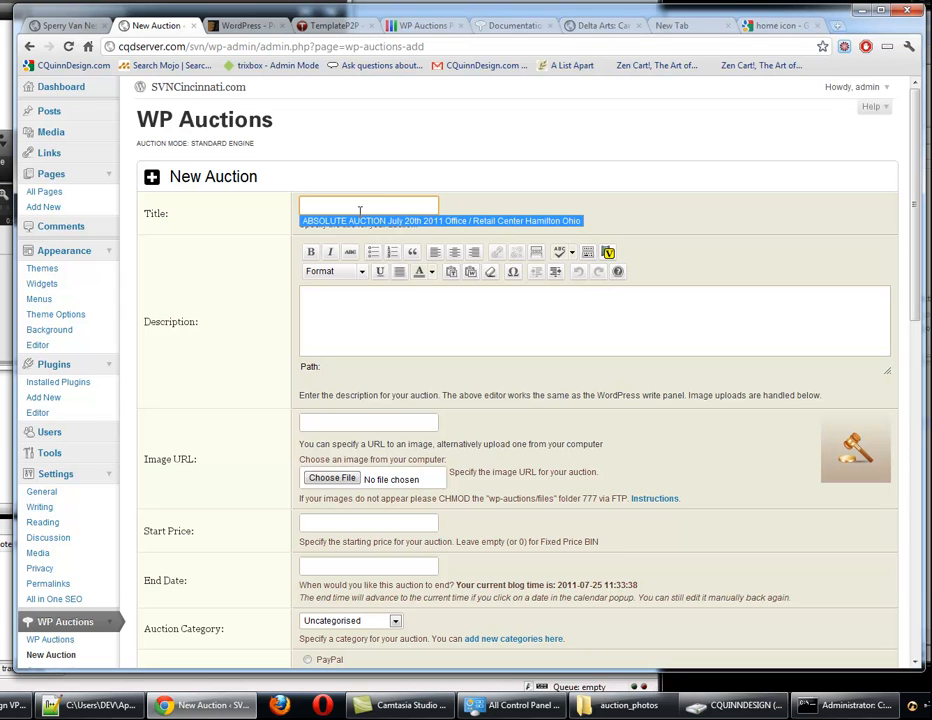
left_click(360, 214)
Copy the property highlights paragraph from the Sperry Van Ness auction page into the new auction's description
left_click(612, 339)
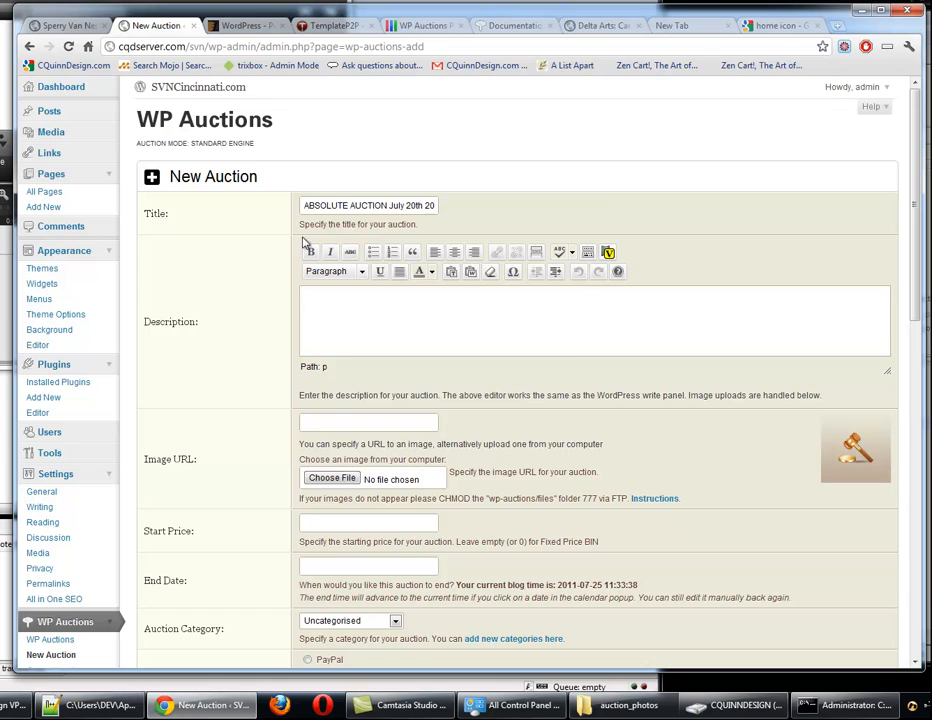
left_click(66, 25)
right_click(533, 284)
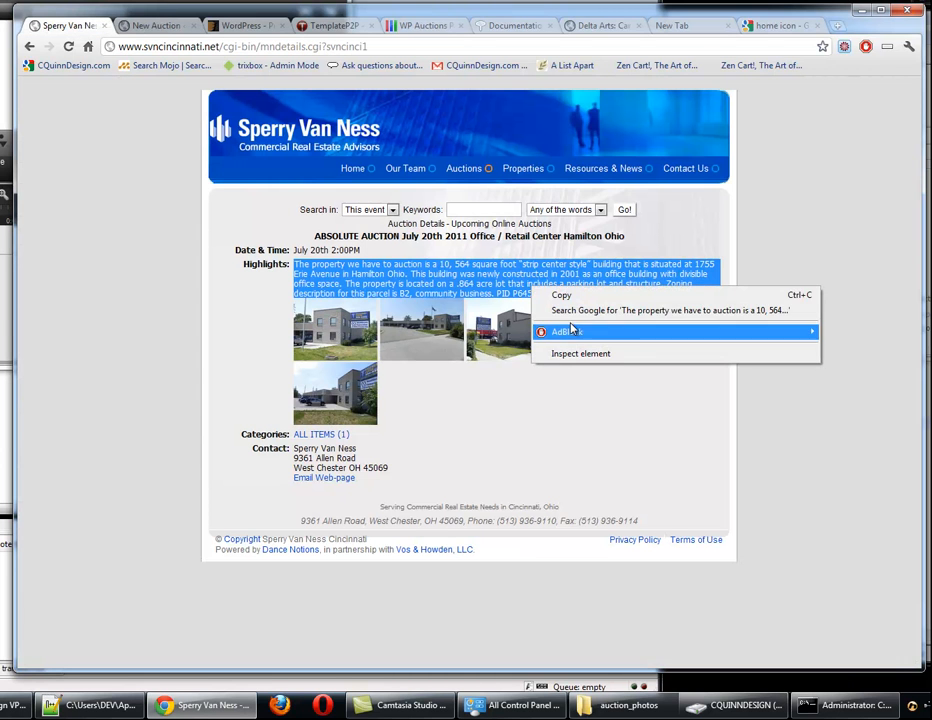
left_click(540, 296)
left_click(152, 25)
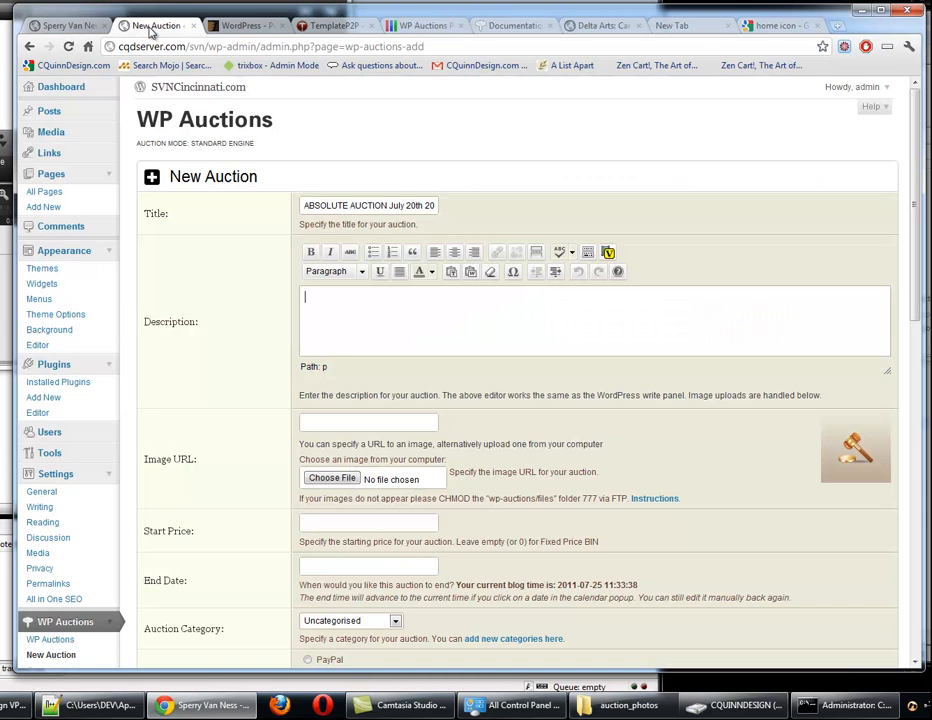
right_click(495, 349)
left_click(527, 423)
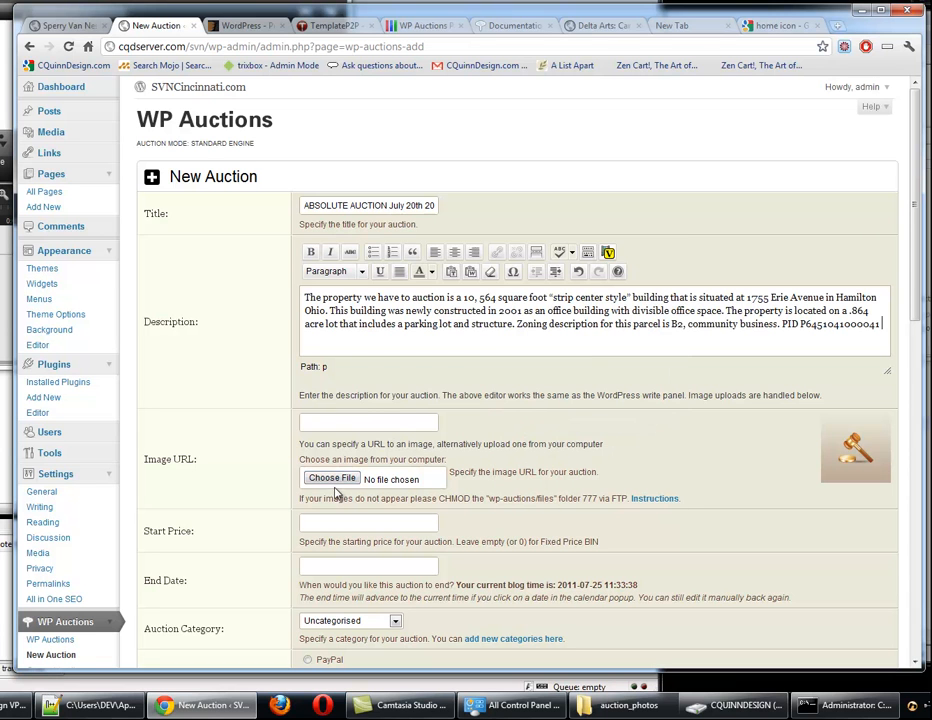
scroll(279, 449, "down", 1)
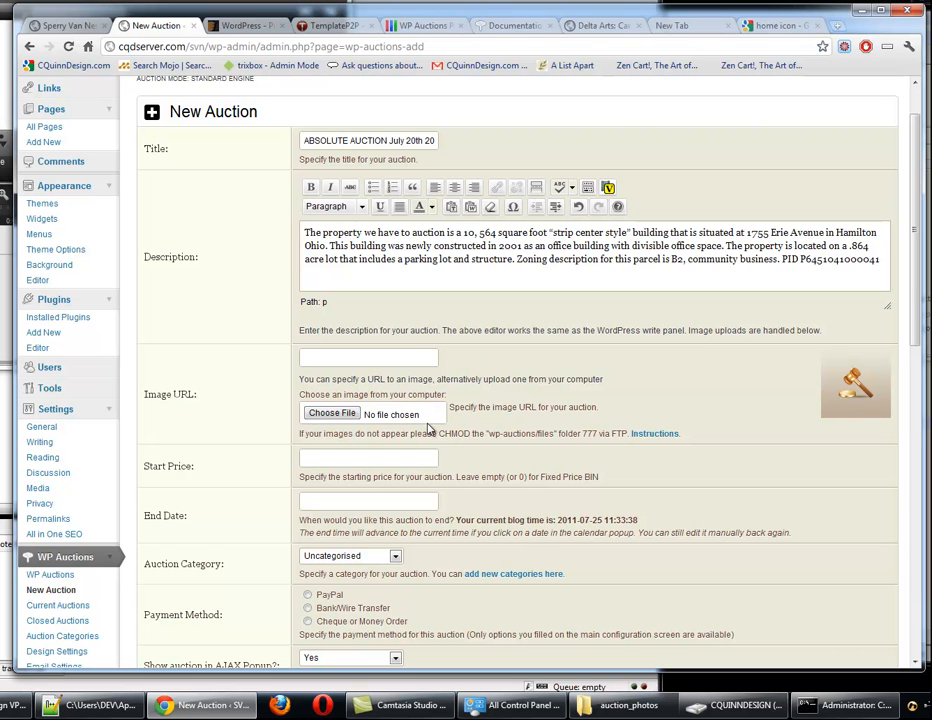
left_click(612, 2)
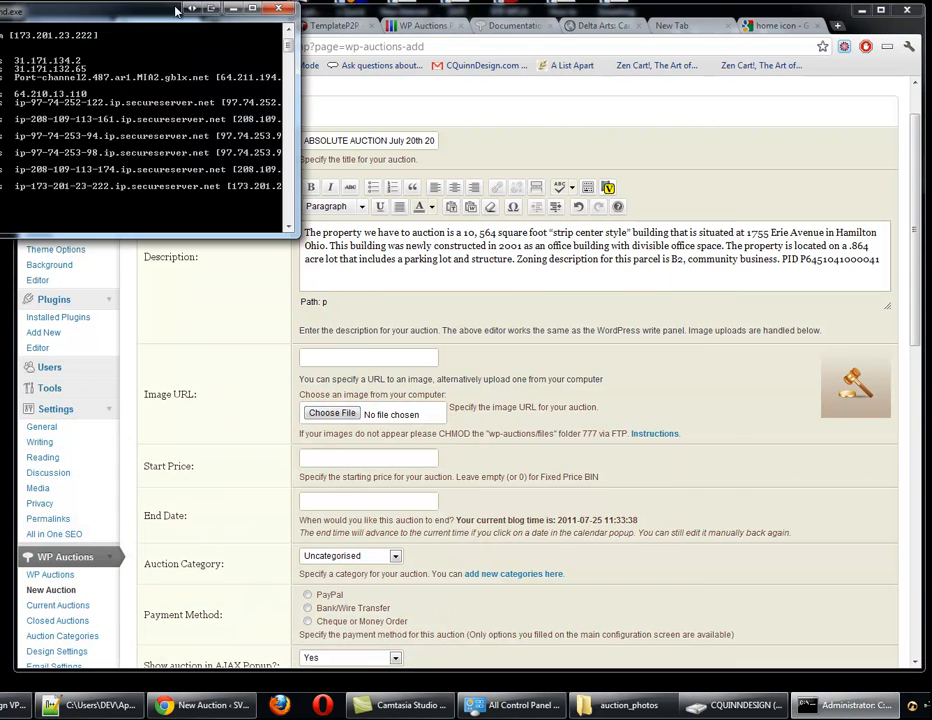
left_click(332, 413)
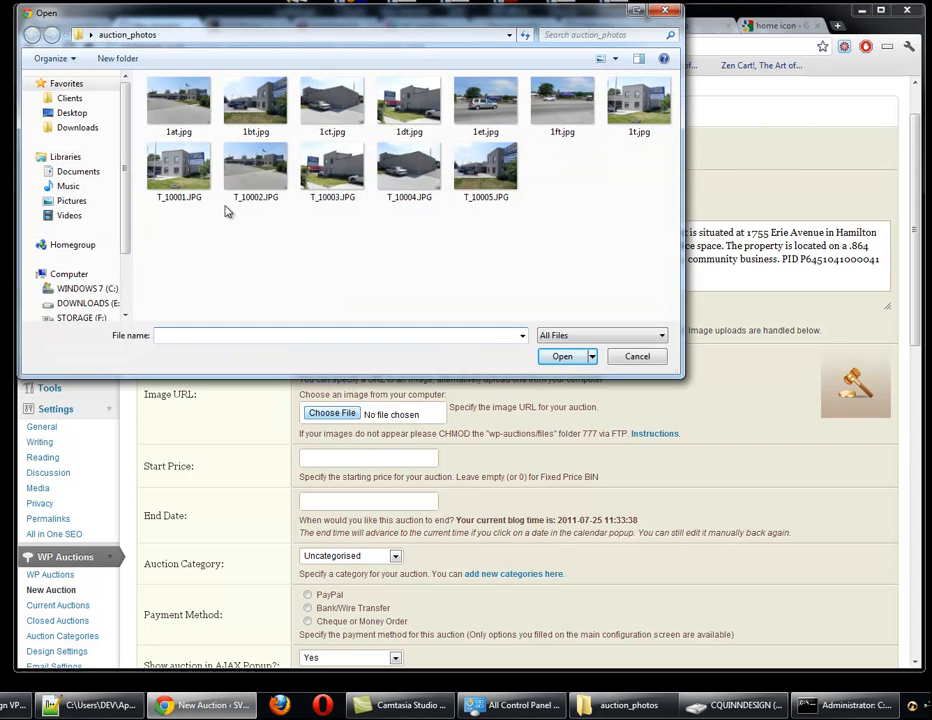
left_click(174, 128)
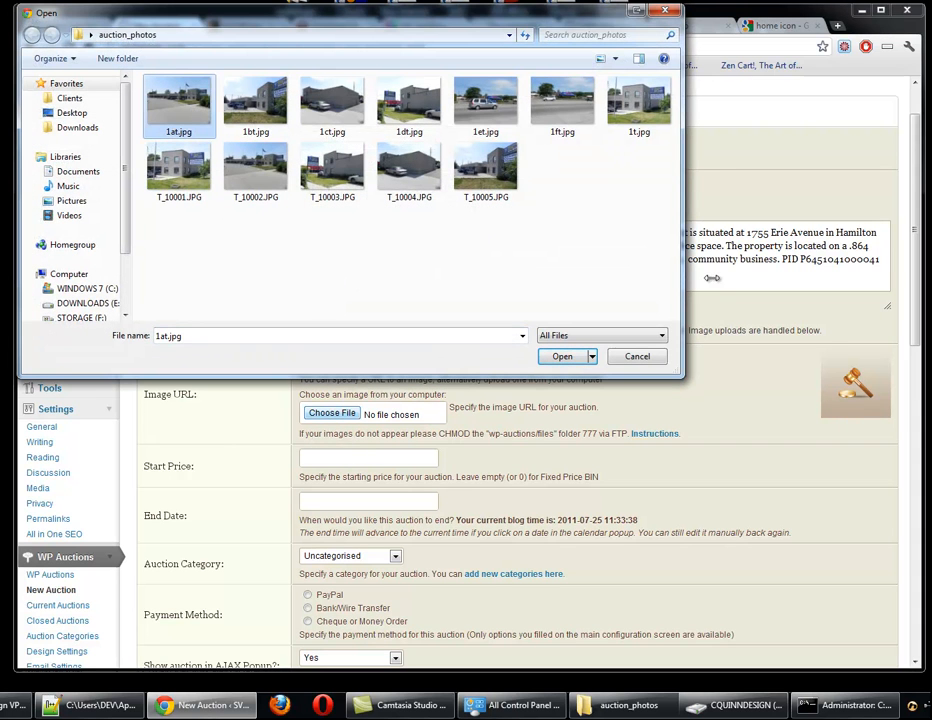
left_click(665, 10)
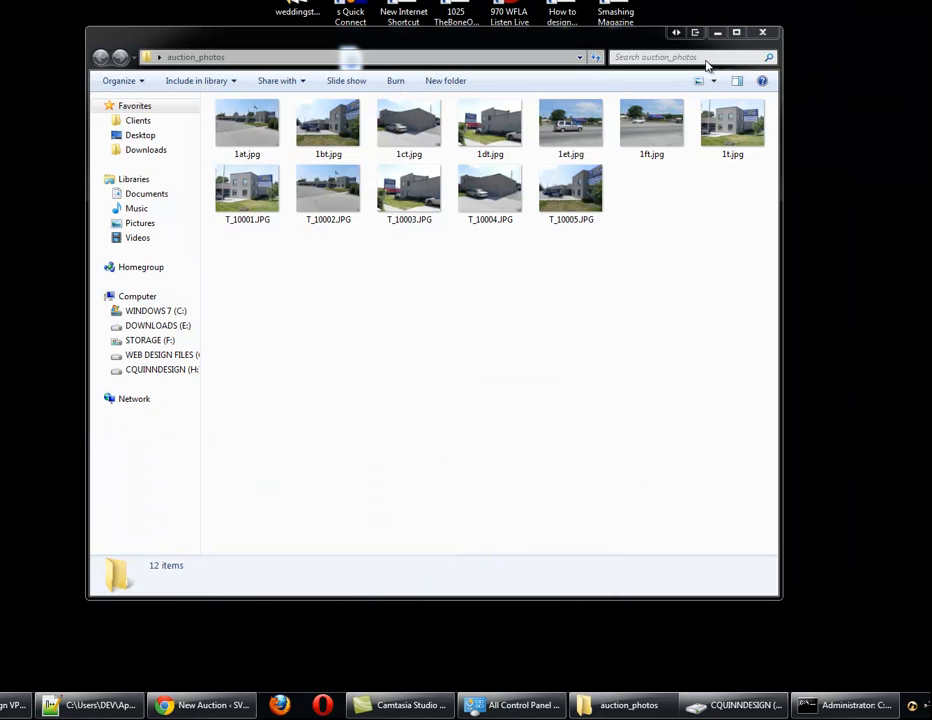
left_click_drag(426, 46, 431, 72)
left_click_drag(724, 314, 252, 126)
left_click(219, 713)
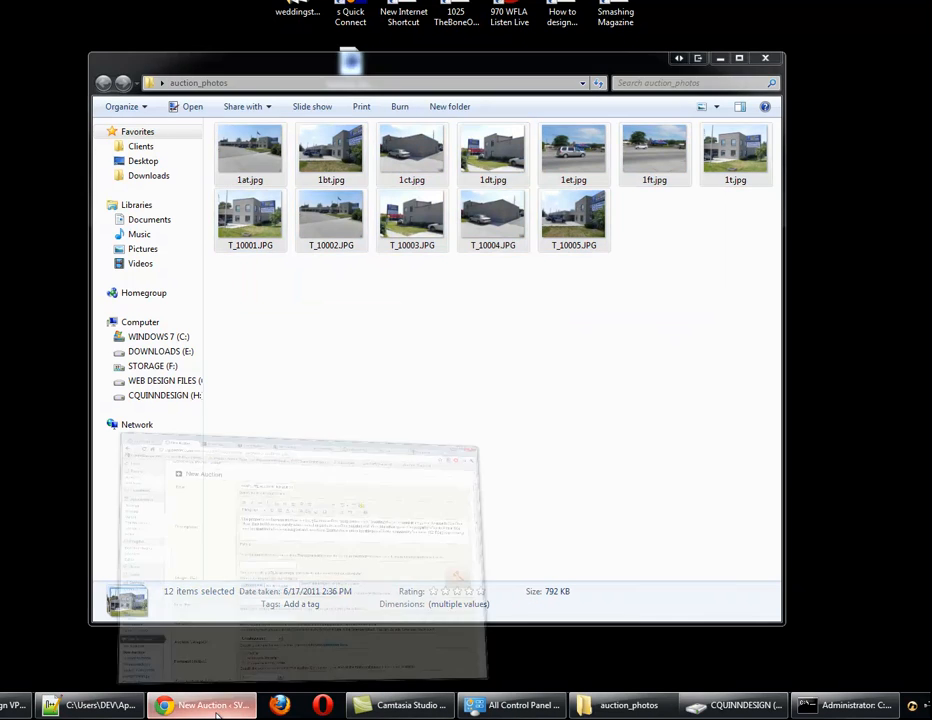
Attach 1at.jpg from the auction_photos folder as the auction image and set the start price to 10000
left_click(330, 414)
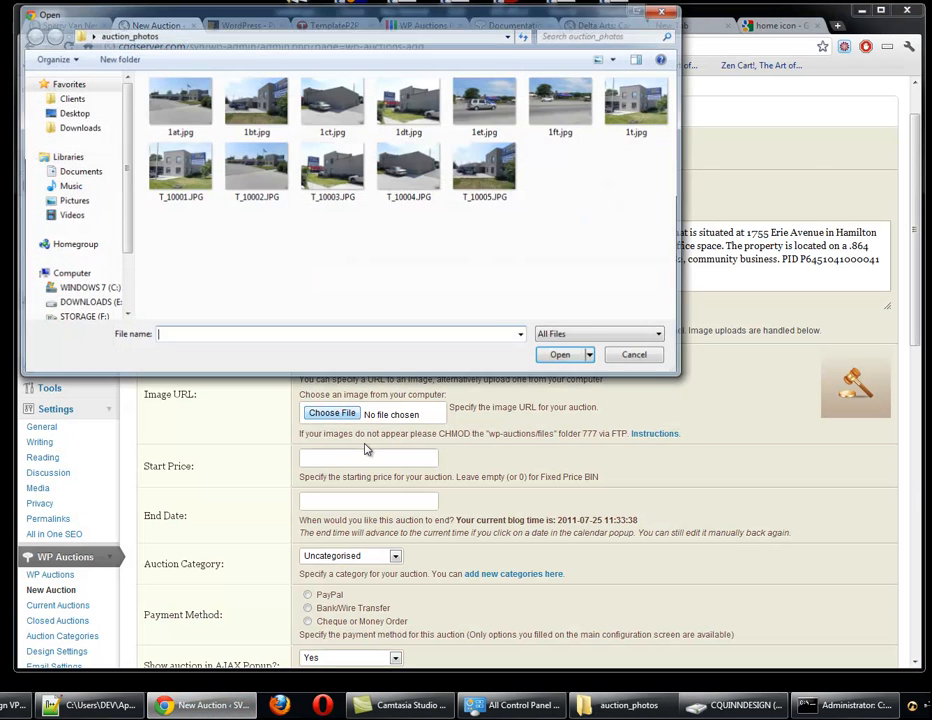
double_click(201, 100)
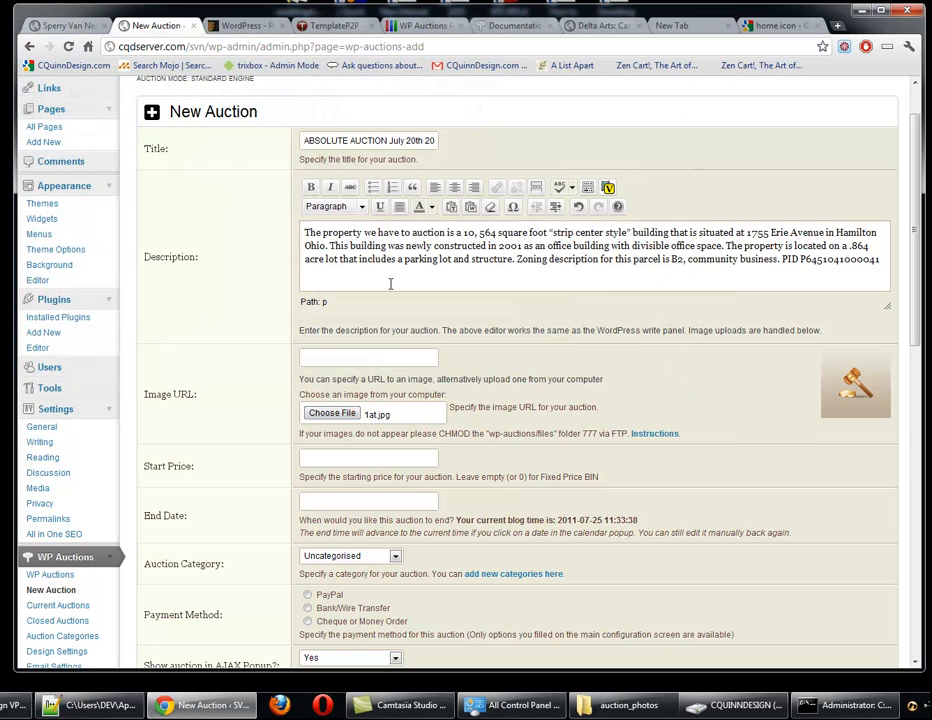
left_click(357, 452)
type("10000")
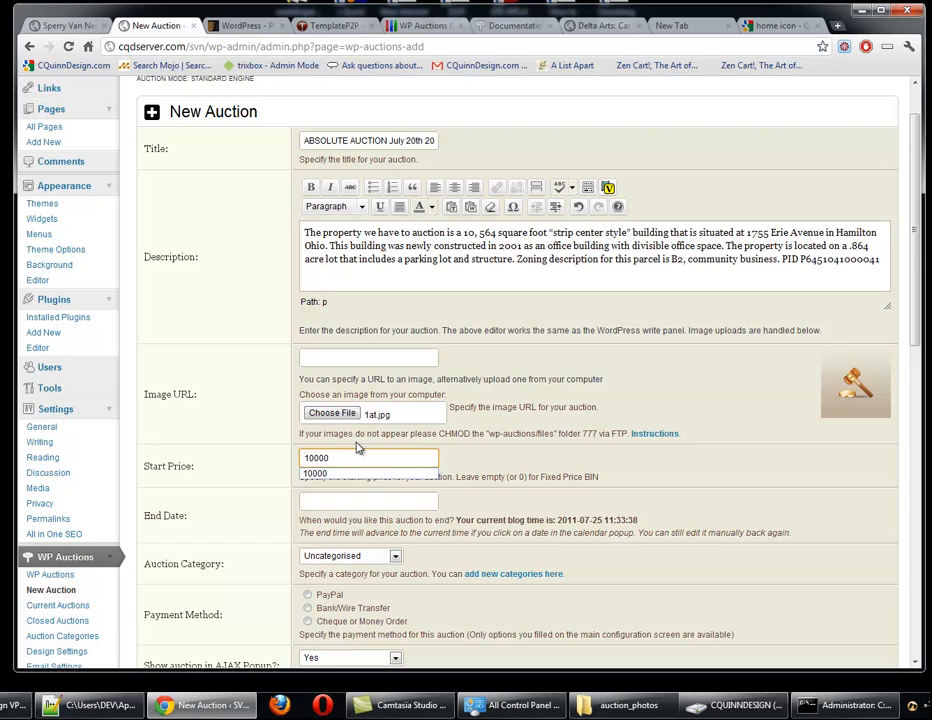
scroll(265, 468, "down", 3)
left_click(350, 308)
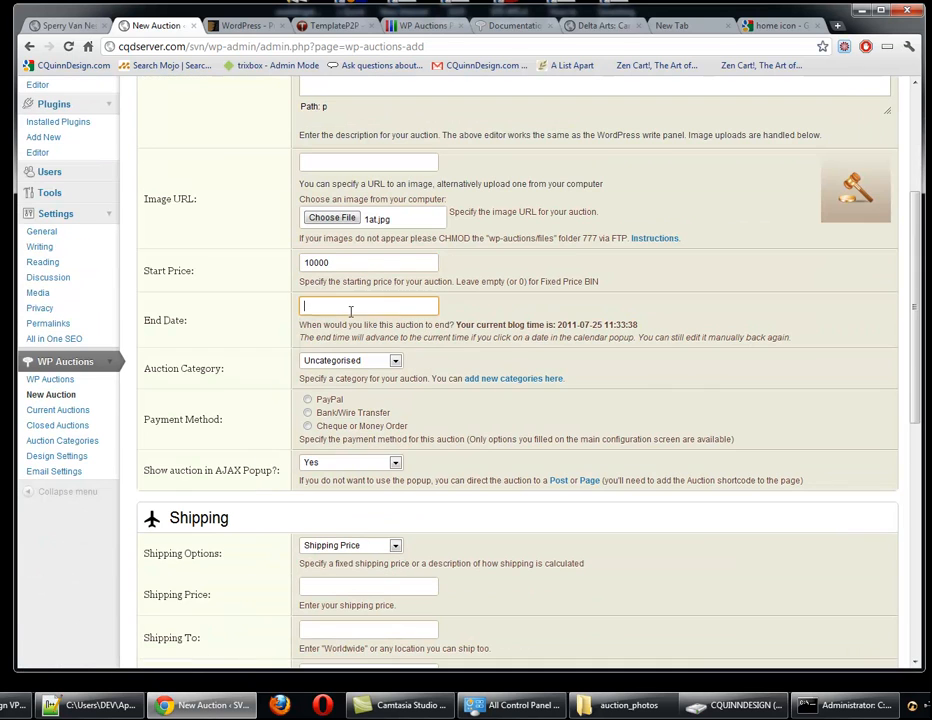
left_click(459, 328)
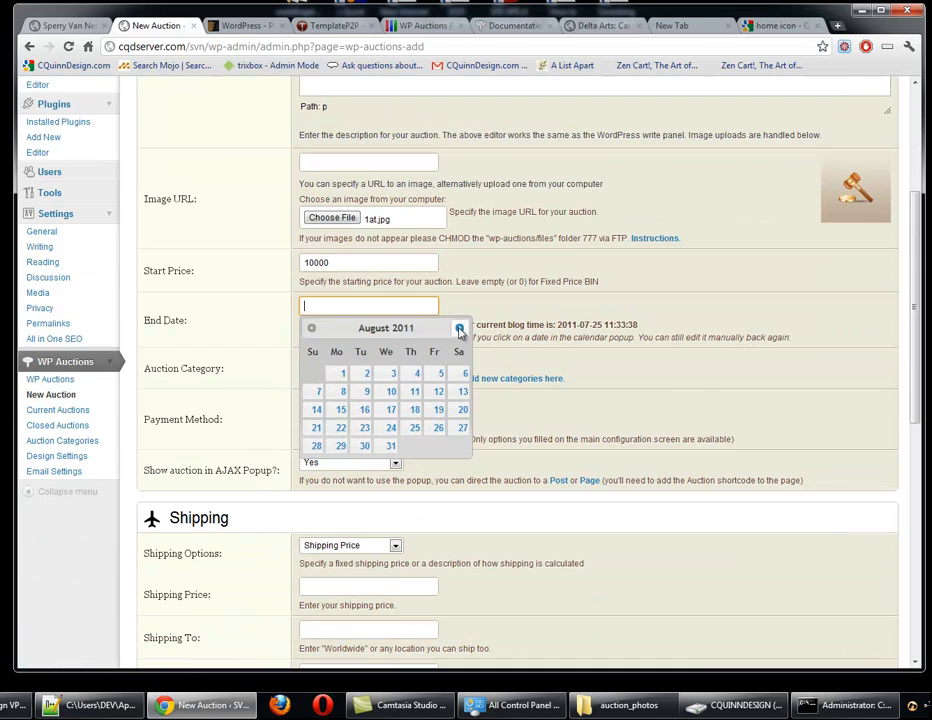
left_click(459, 328)
left_click(459, 328)
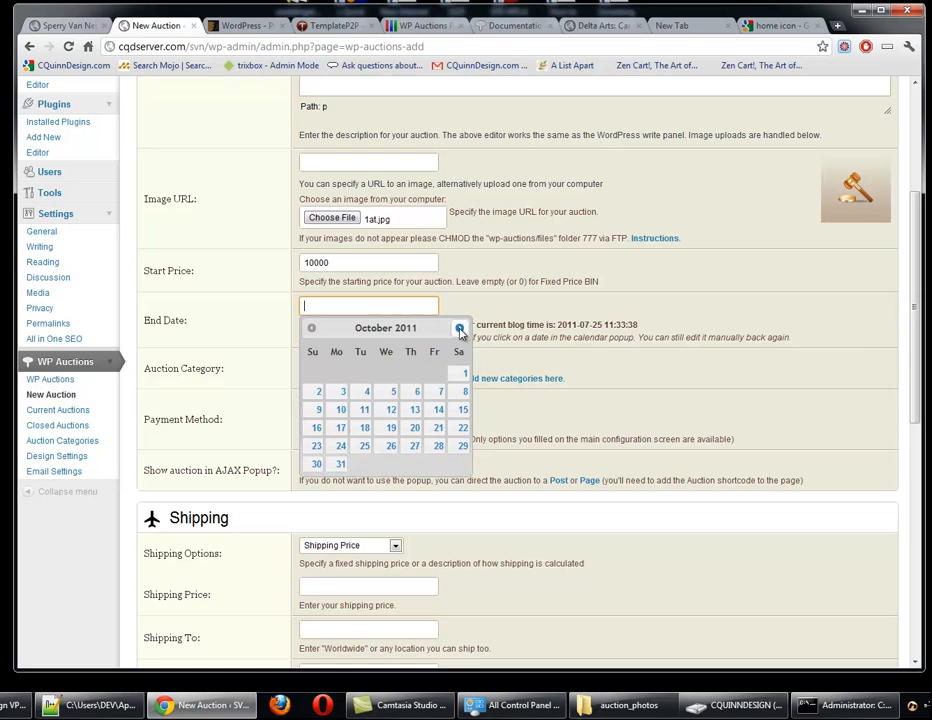
left_click(311, 327)
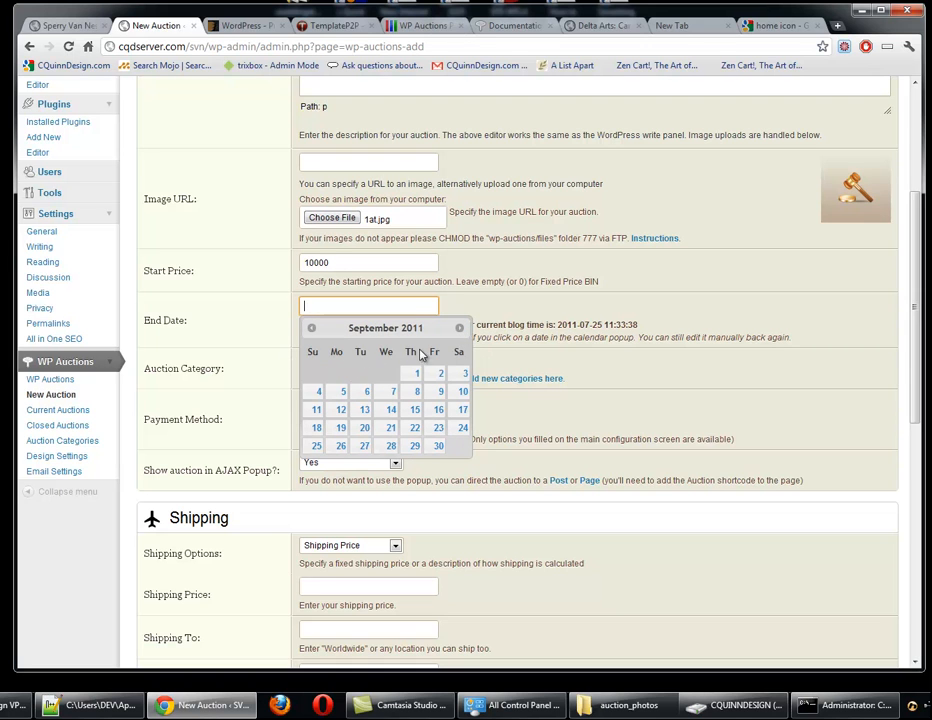
left_click(466, 321)
Set the auction's end date to June 30, 2012 using the calendar
left_click(415, 306)
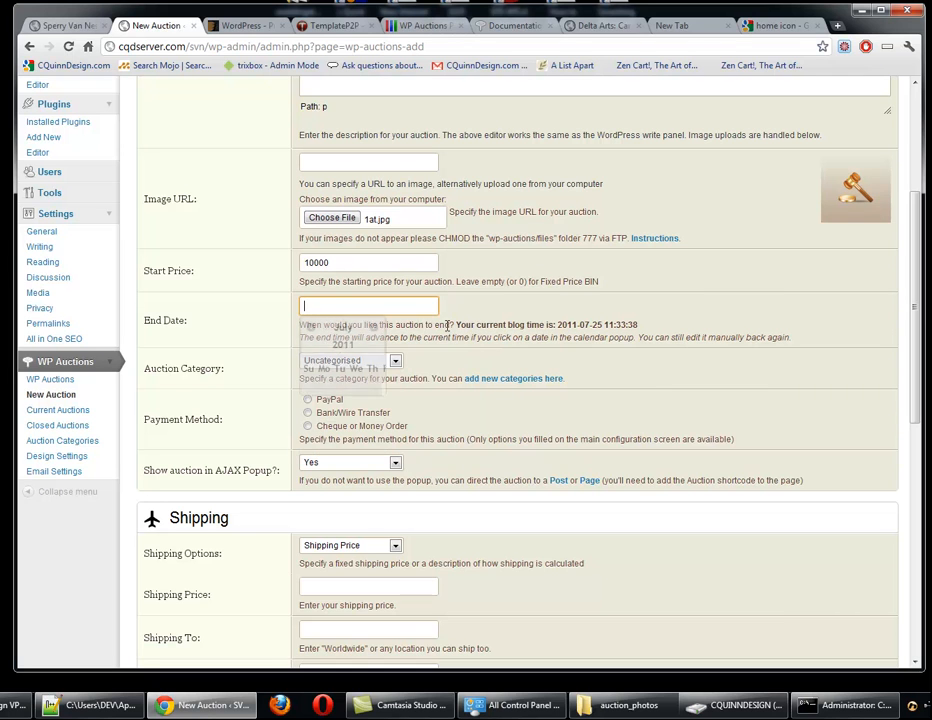
left_click(458, 327)
double_click(459, 327)
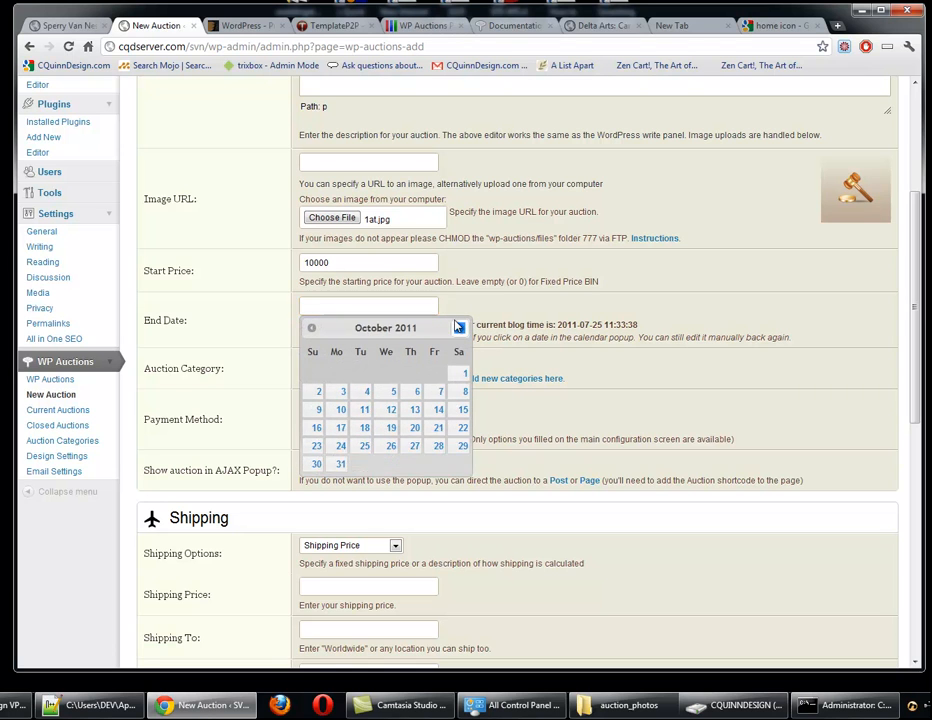
triple_click(459, 327)
triple_click(459, 327)
double_click(459, 327)
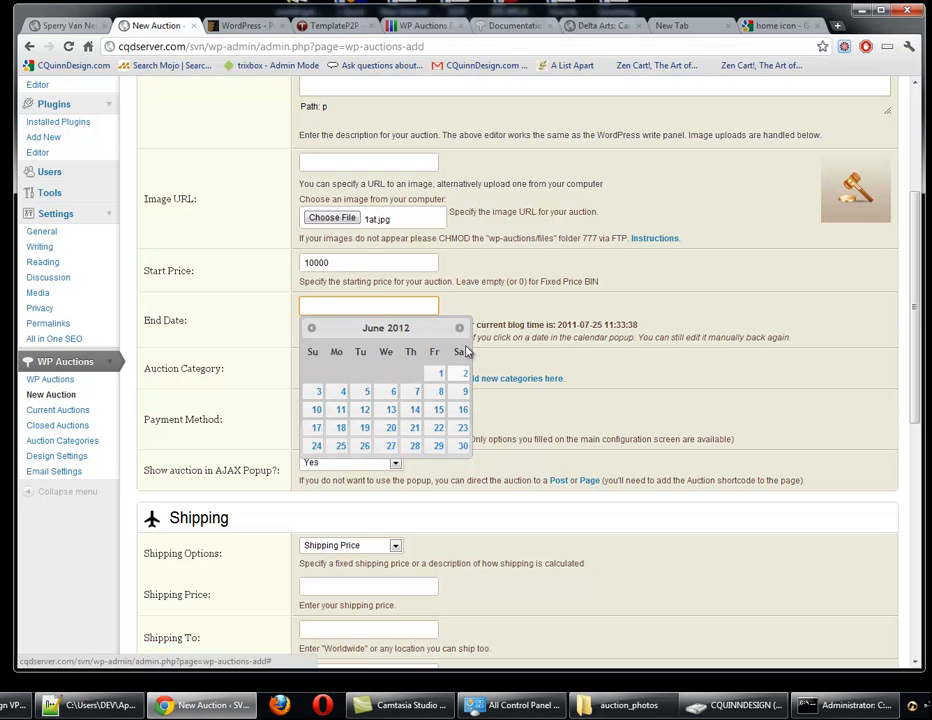
left_click(462, 445)
left_click(500, 404)
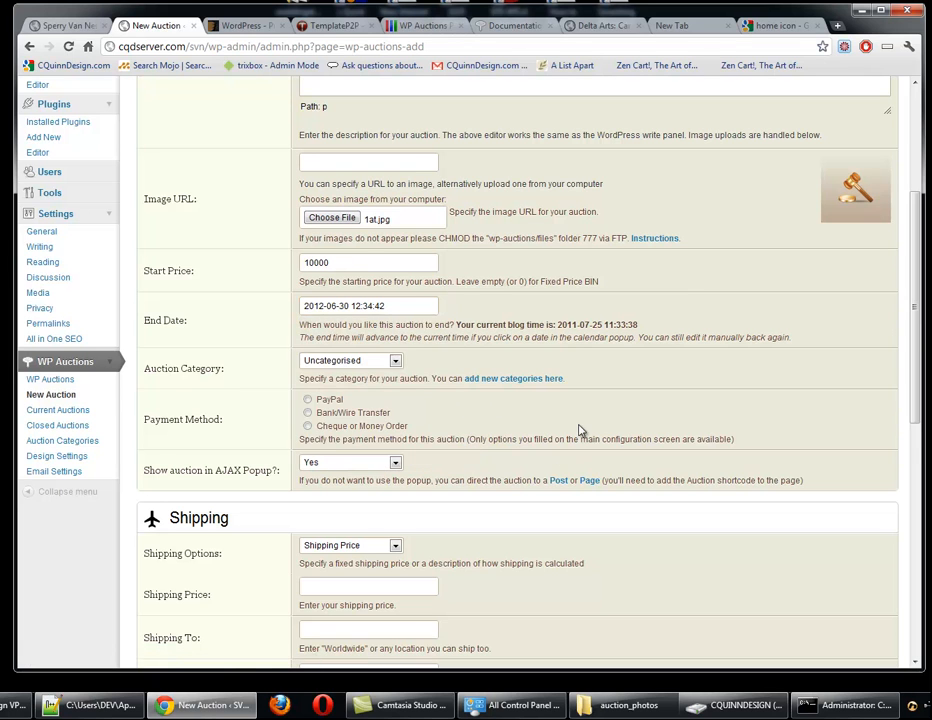
Assign the new auction to the Retail Properties category
scroll(389, 338, "down", 1)
left_click(370, 297)
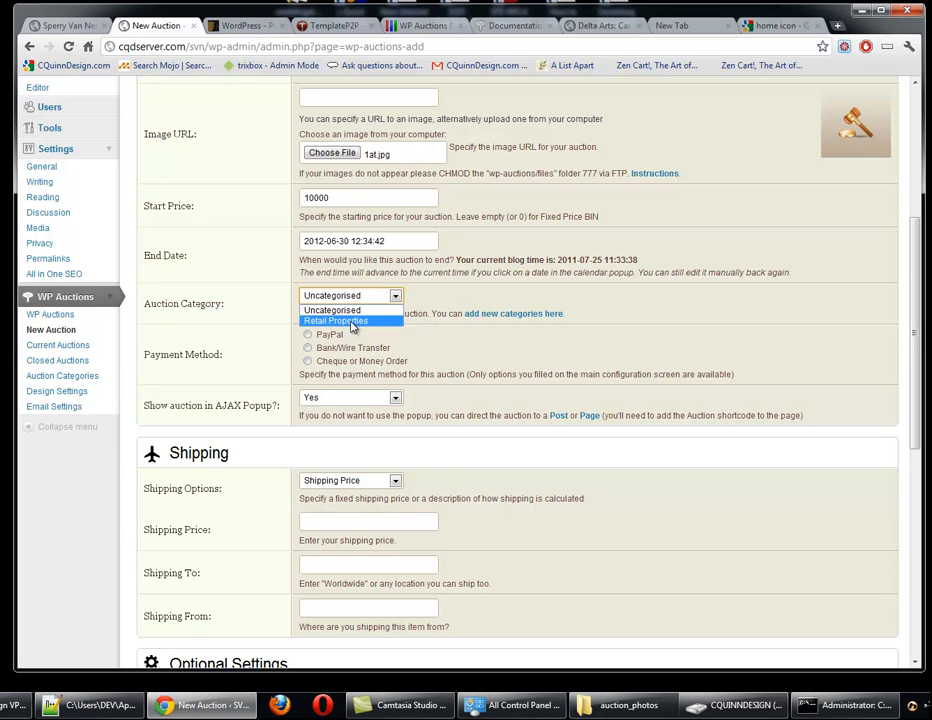
left_click(351, 322)
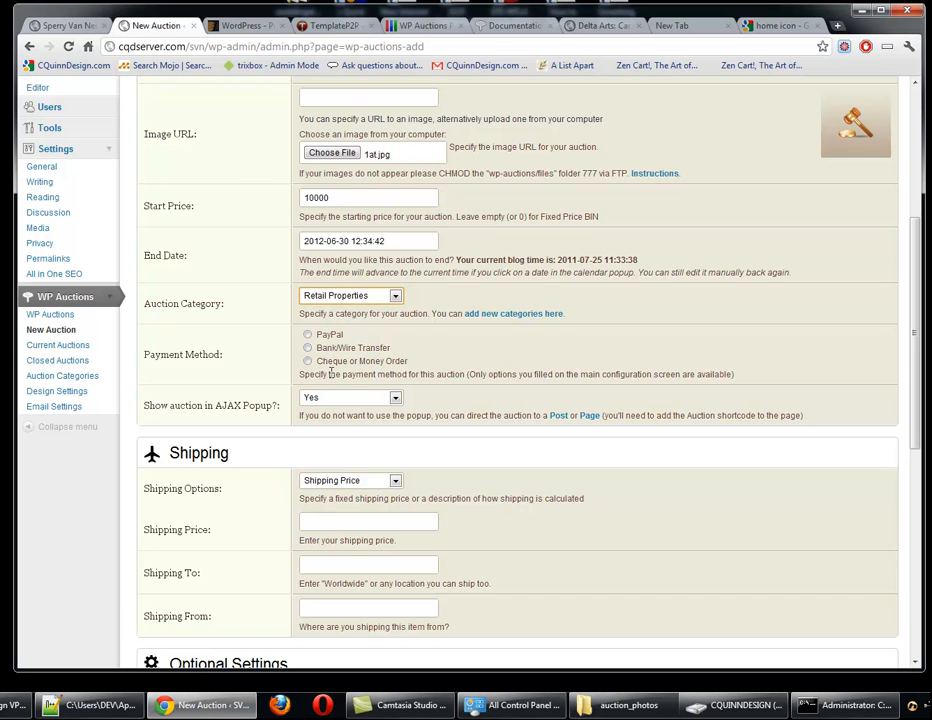
Try Shipping Description as the shipping option, return it to Shipping Price and enter 0 as the price
scroll(377, 403, "down", 1)
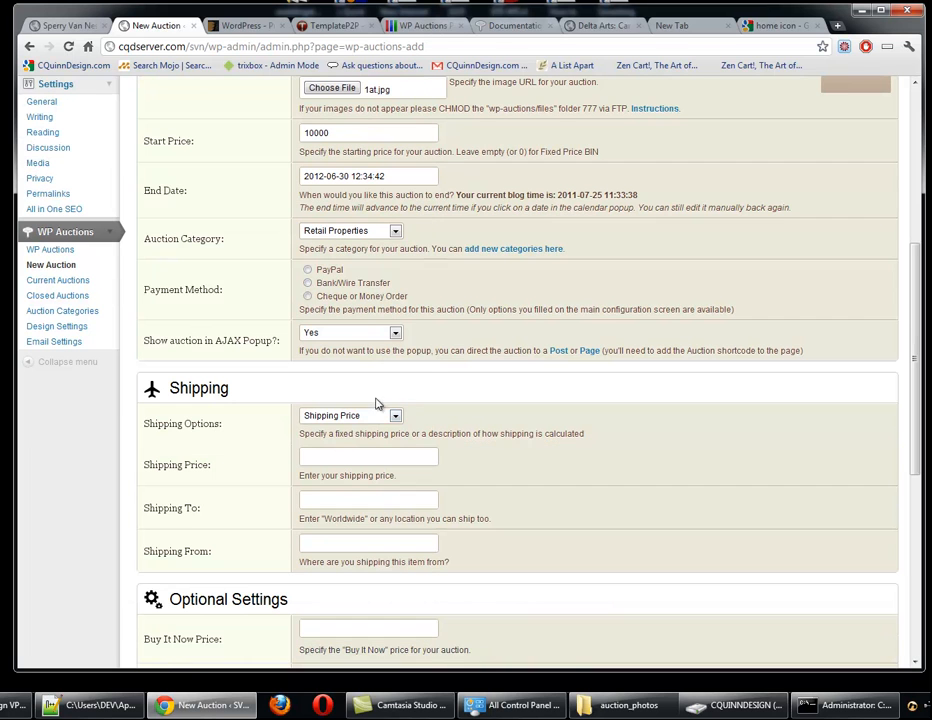
left_click(362, 340)
left_click(364, 334)
scroll(415, 378, "down", 1)
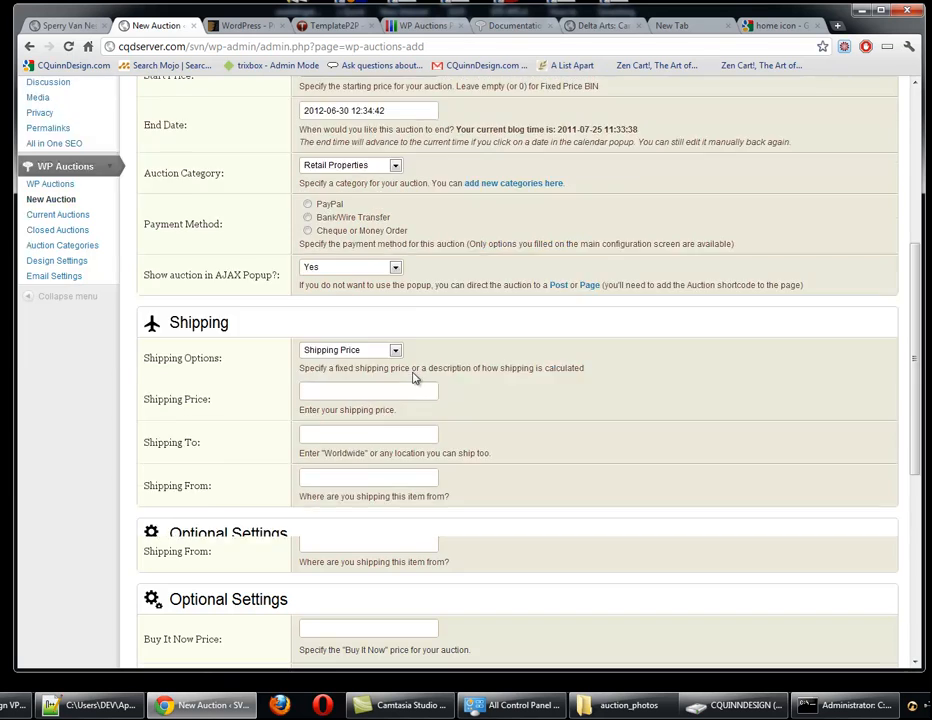
scroll(415, 378, "down", 2)
left_click(370, 221)
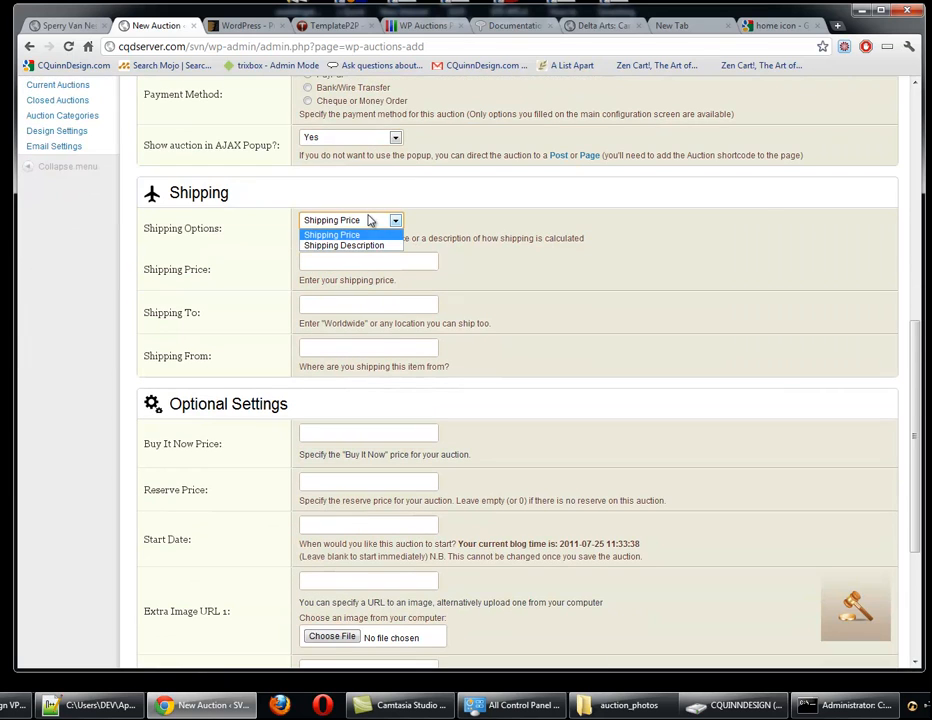
left_click(366, 245)
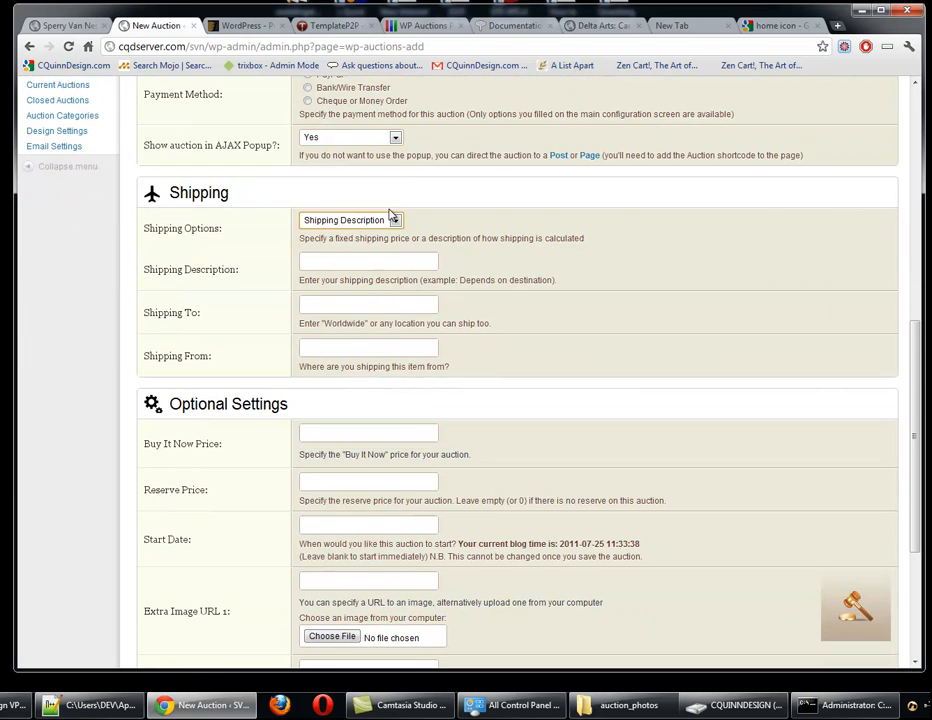
left_click(390, 219)
left_click(352, 235)
left_click(344, 266)
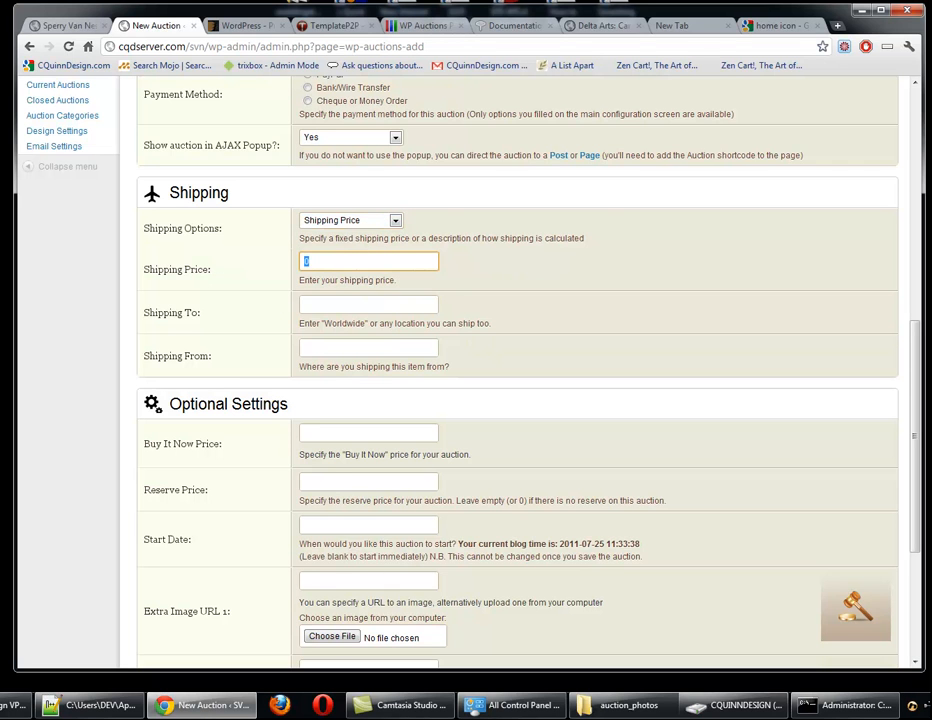
Open the ALL ITEMS category listing from the property's Sperry Van Ness auction page
left_click(40, 21)
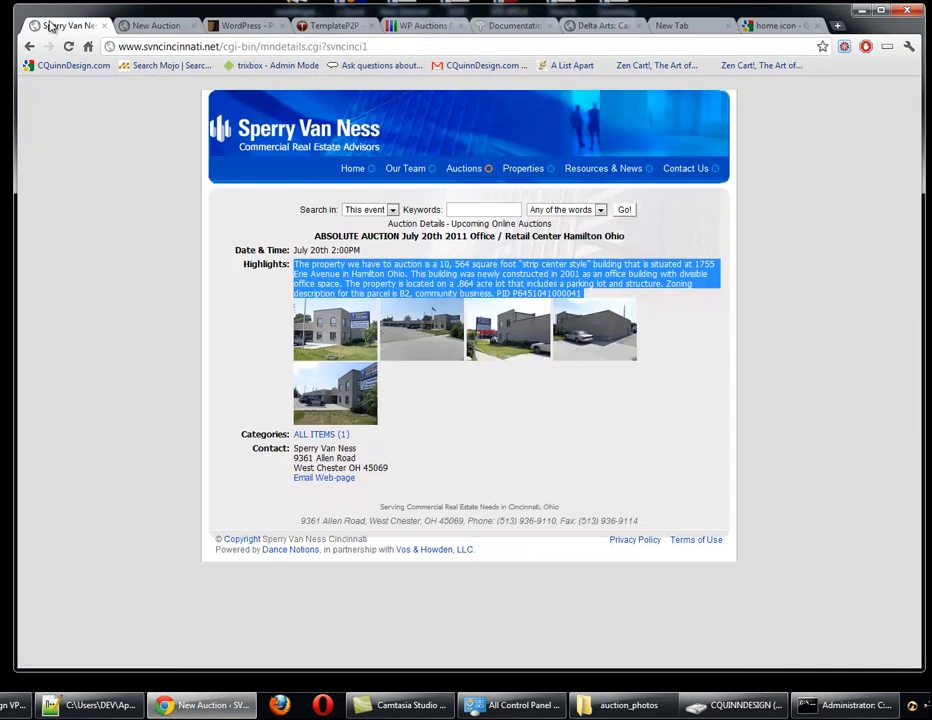
left_click(510, 408)
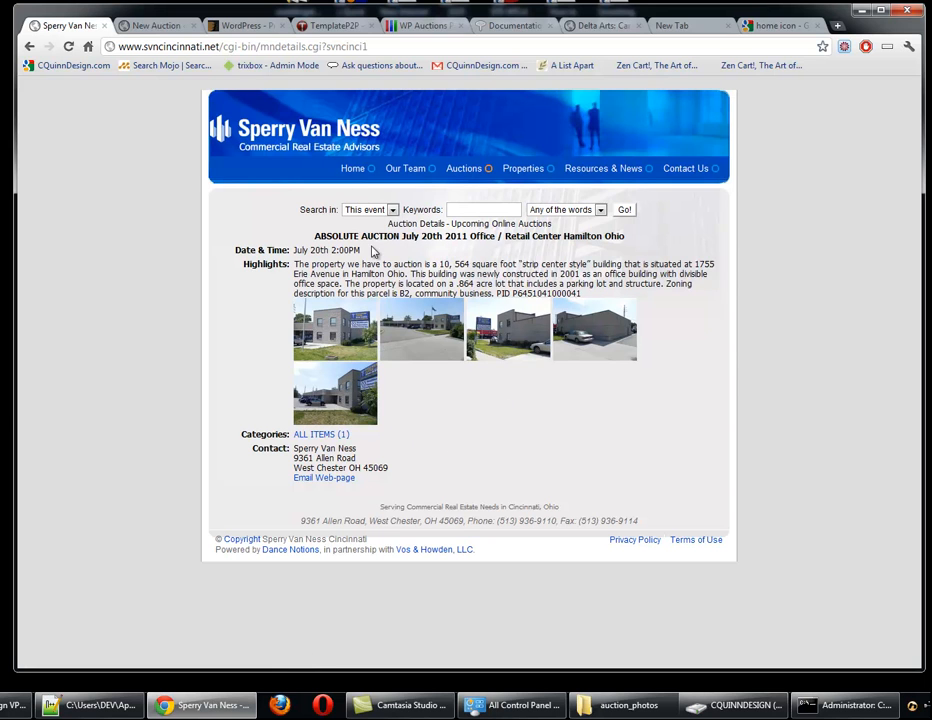
left_click(318, 435)
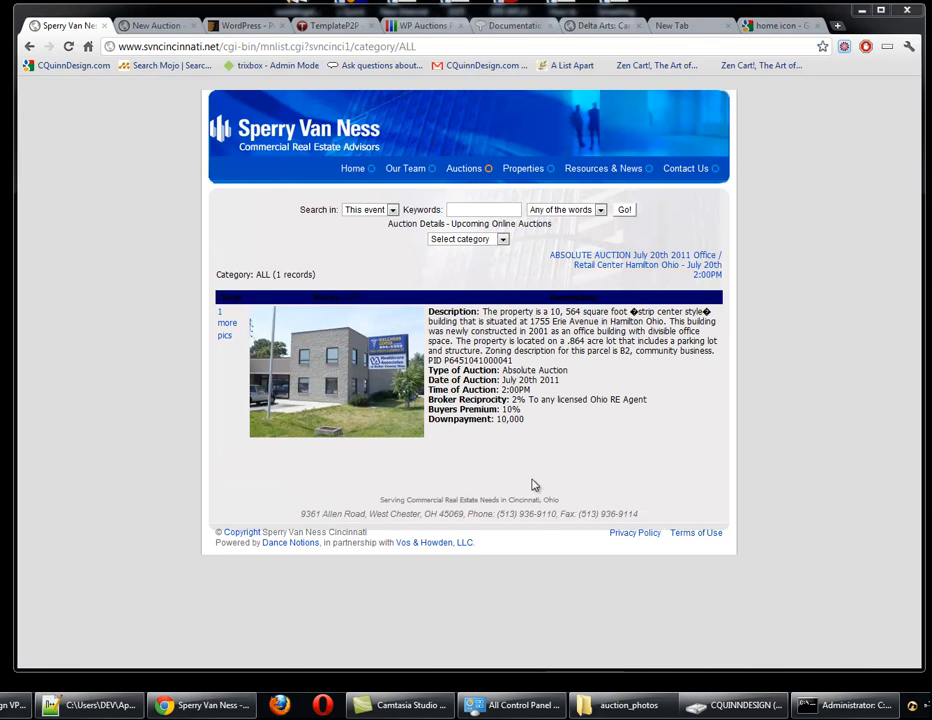
Copy the "Broker Reciprocity: 2% To any licensed Ohio RE Agent" line from the Sperry Van Ness listing into the auction's Shipping Price
left_click_drag(522, 410, 428, 369)
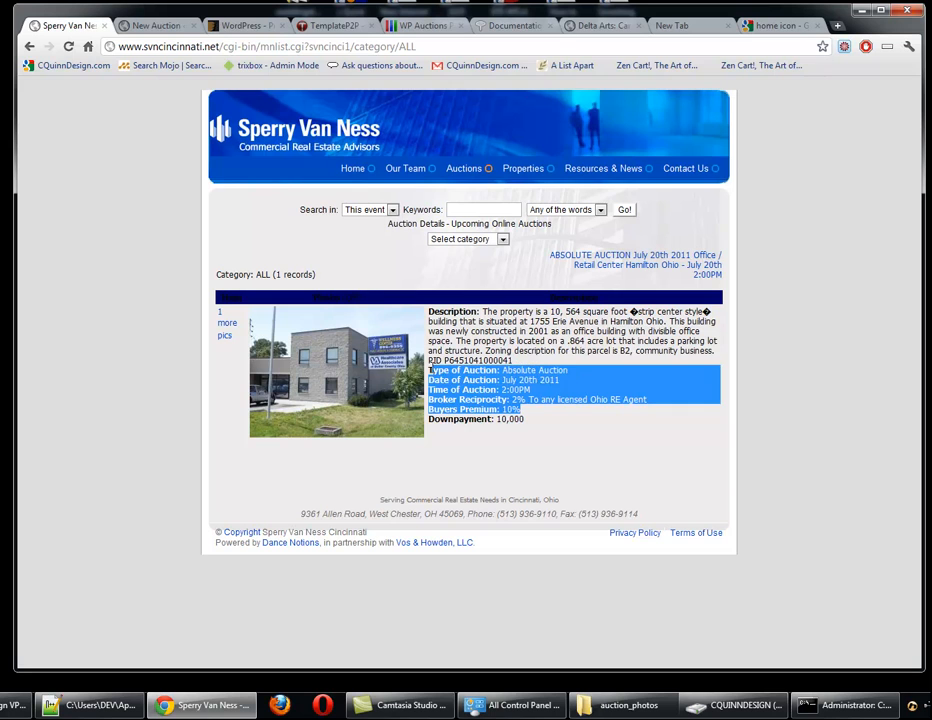
left_click(535, 432)
left_click_drag(503, 410, 428, 399)
left_click(625, 398)
left_click_drag(648, 399, 429, 400)
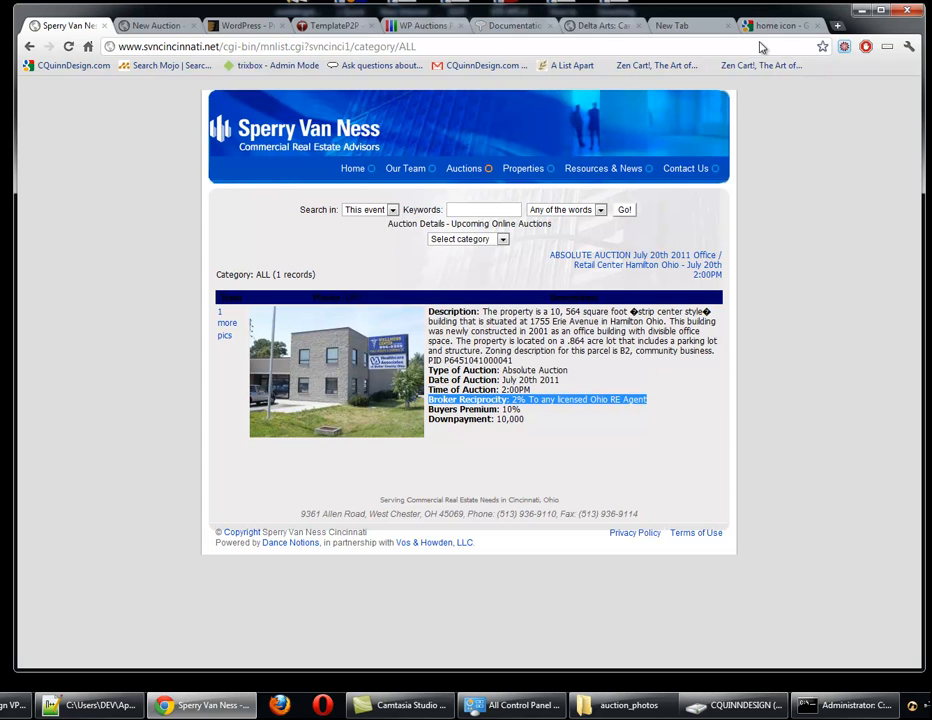
left_click(160, 25)
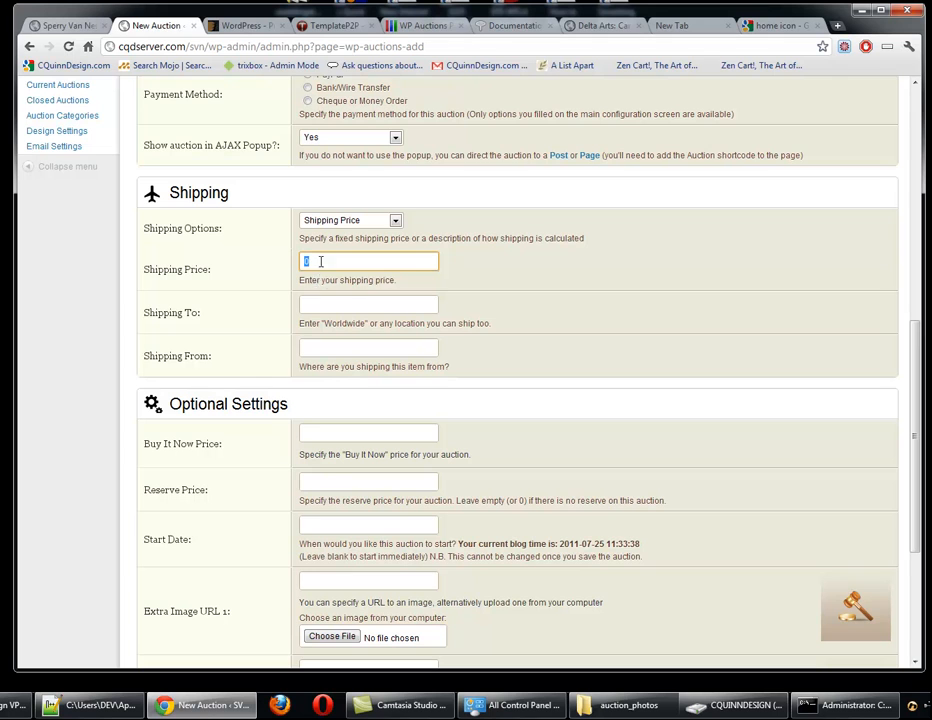
type("0")
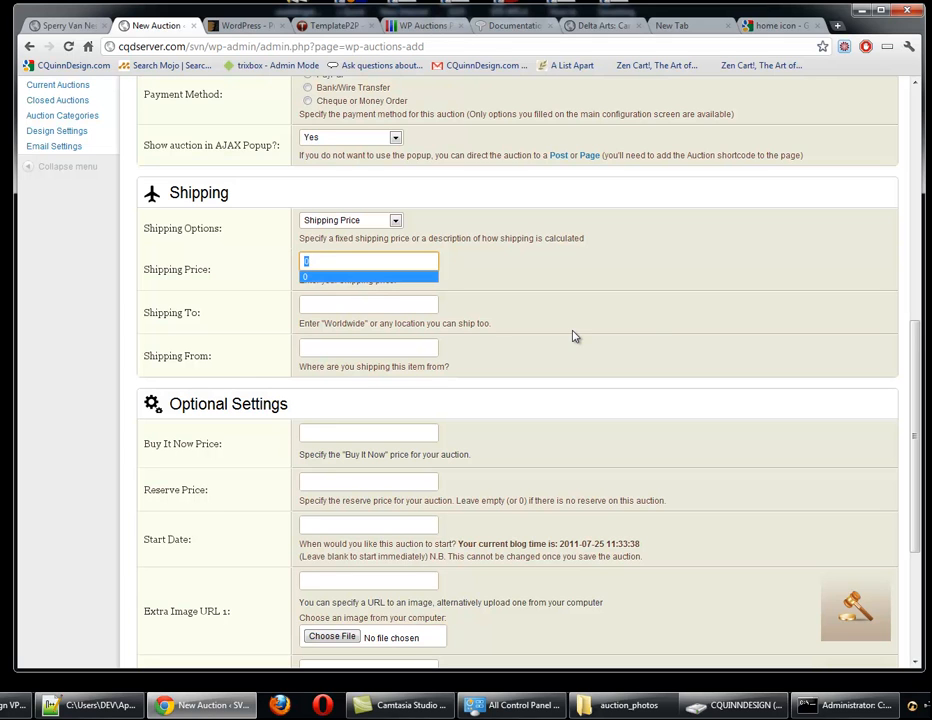
key("ctrl+v")
left_click_drag(336, 266, 253, 274)
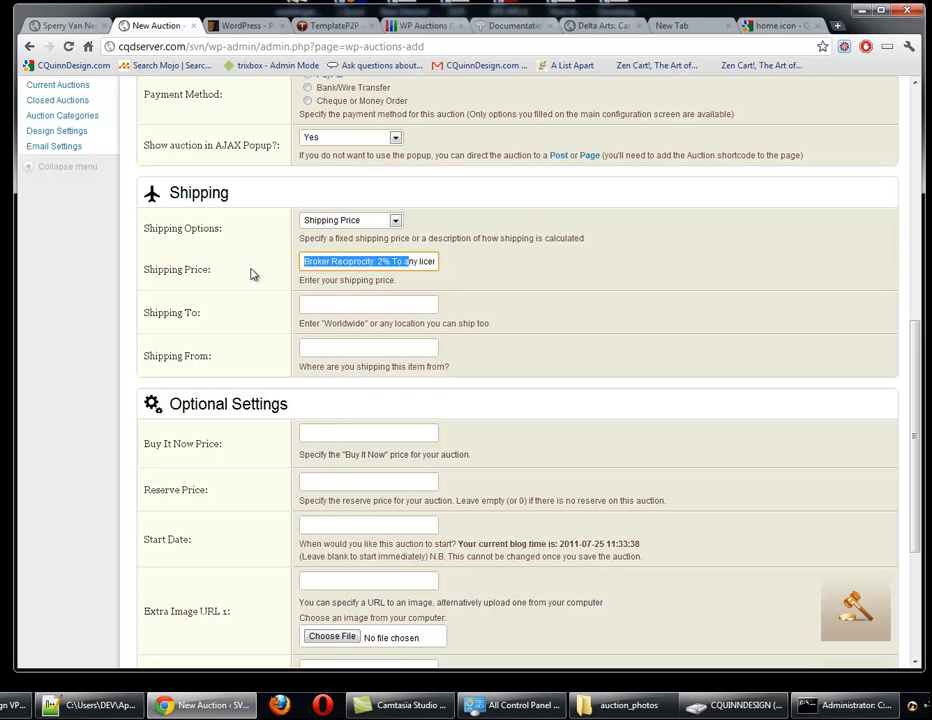
Copy "Buyers Premium: 10%" from the Sperry Van Ness listing into the auction's Shipping To field
left_click(52, 25)
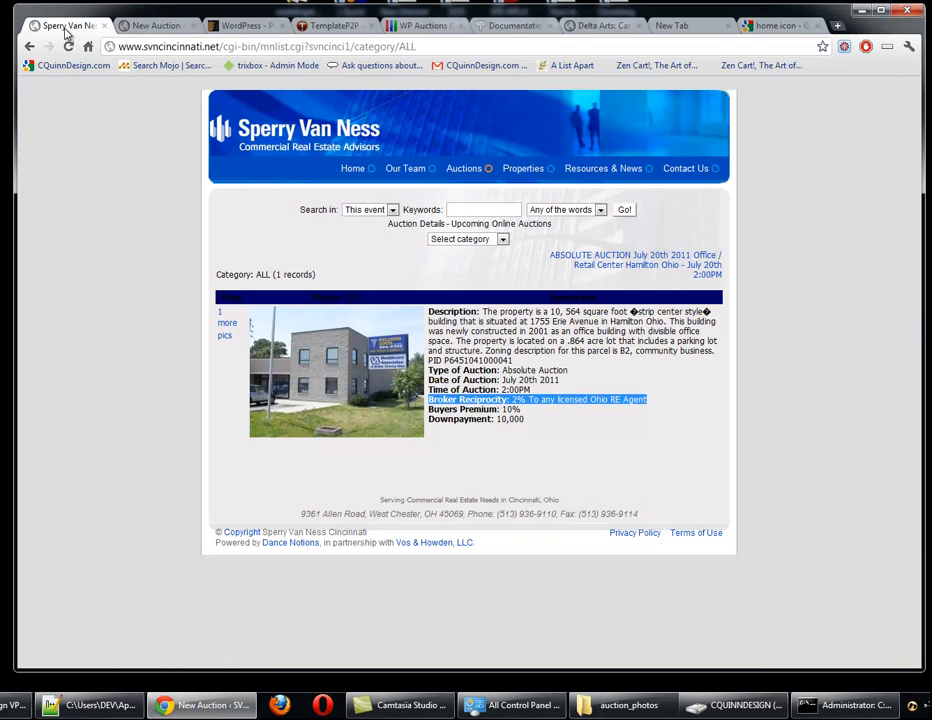
left_click_drag(521, 412, 415, 410)
key("ctrl+c")
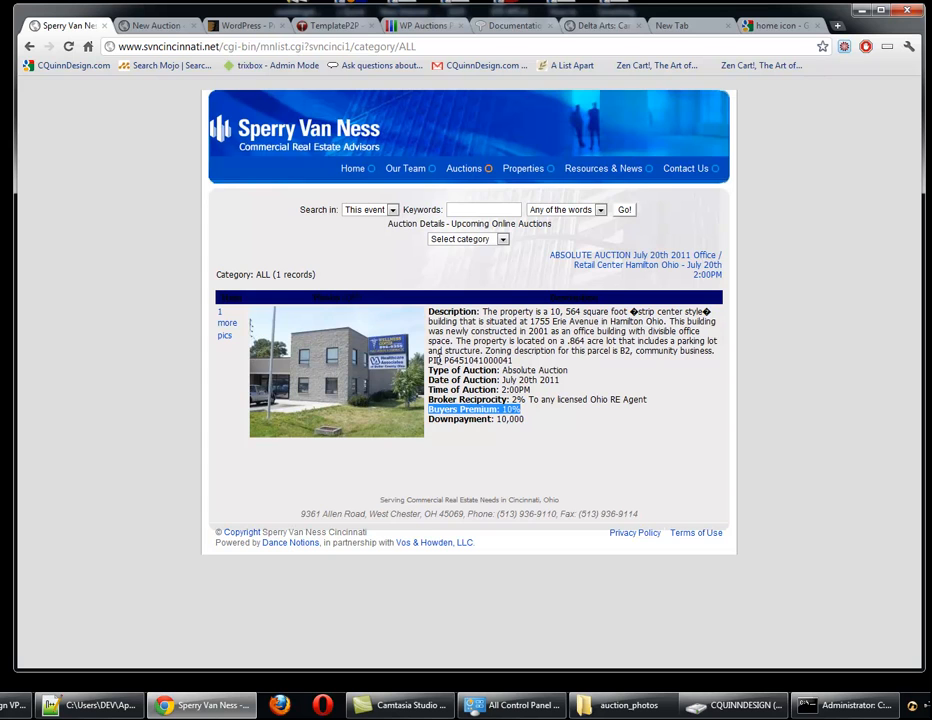
left_click(122, 24)
left_click(371, 304)
key("ctrl+v")
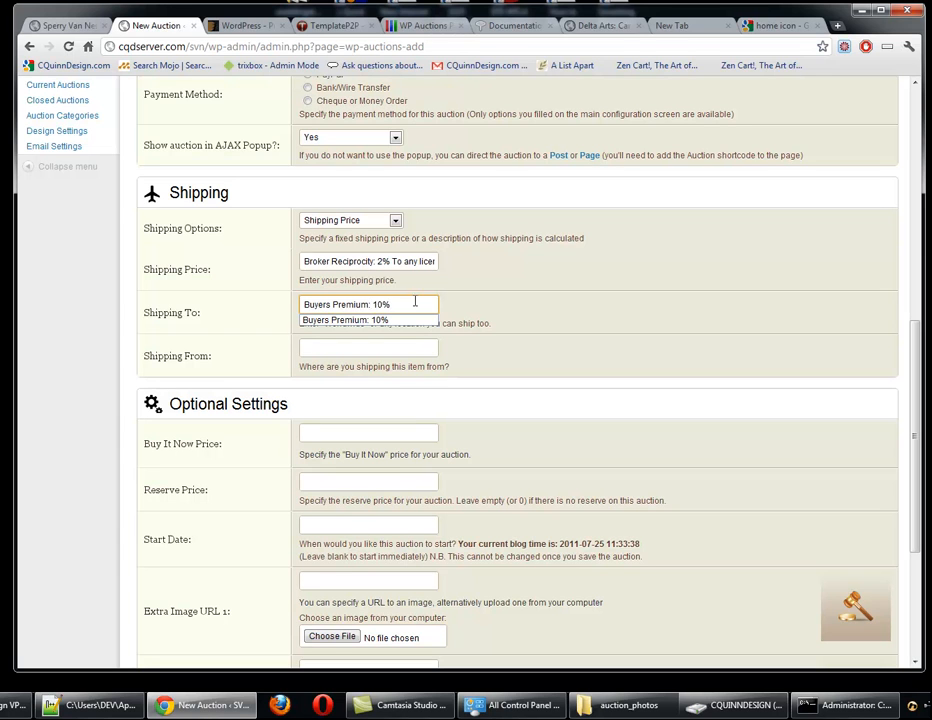
Copy "Downpayment: 10,000" from the Sperry Van Ness listing into the auction's Shipping From field
left_click(360, 348)
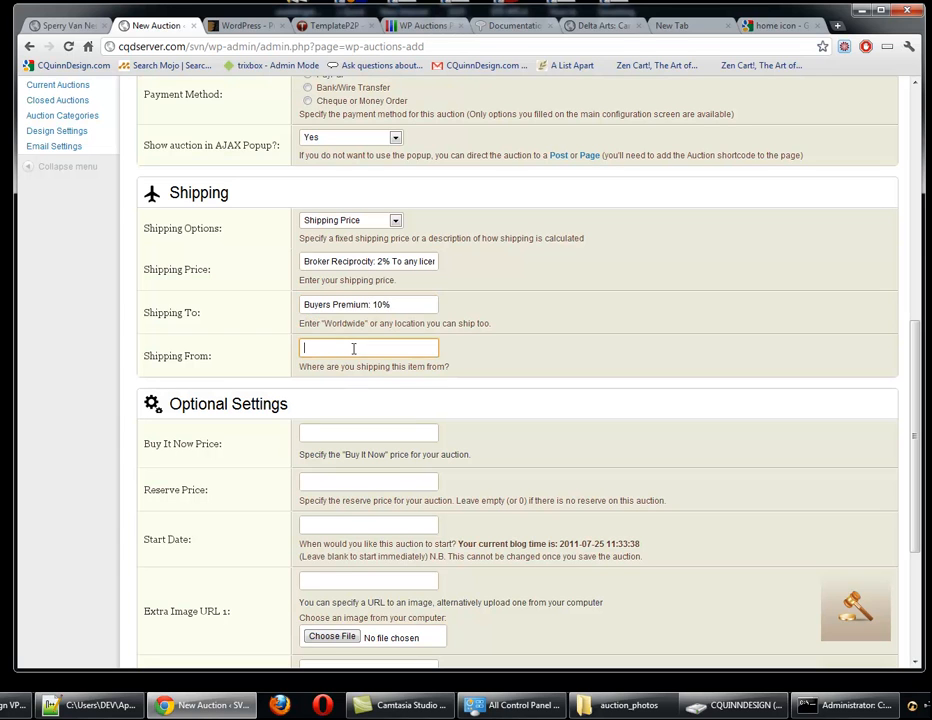
left_click(80, 25)
left_click_drag(524, 420, 428, 429)
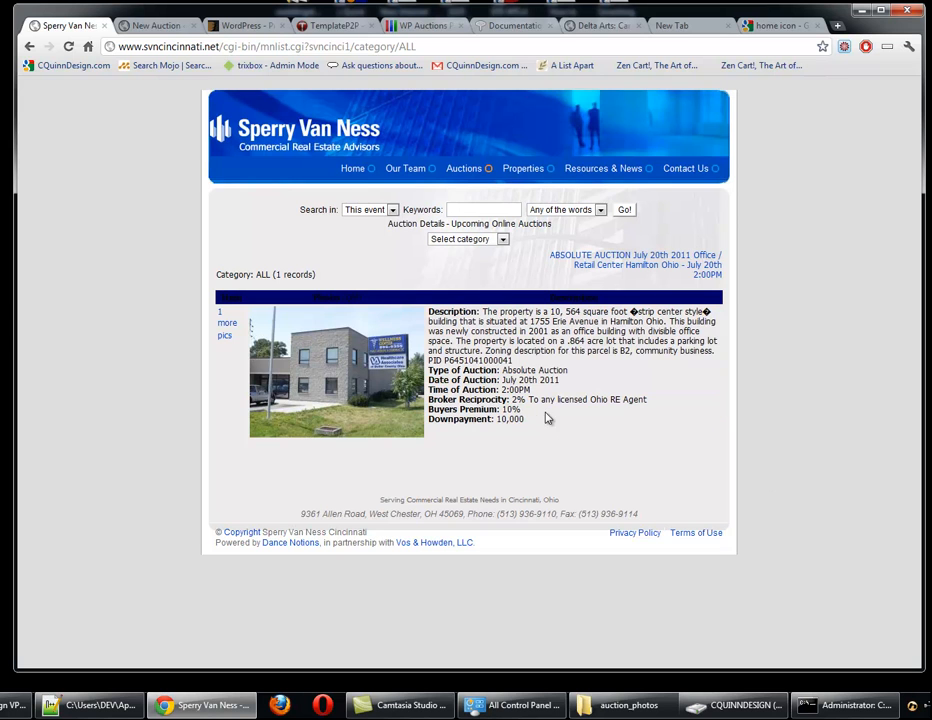
left_click_drag(417, 421, 431, 421)
key("ctrl+c")
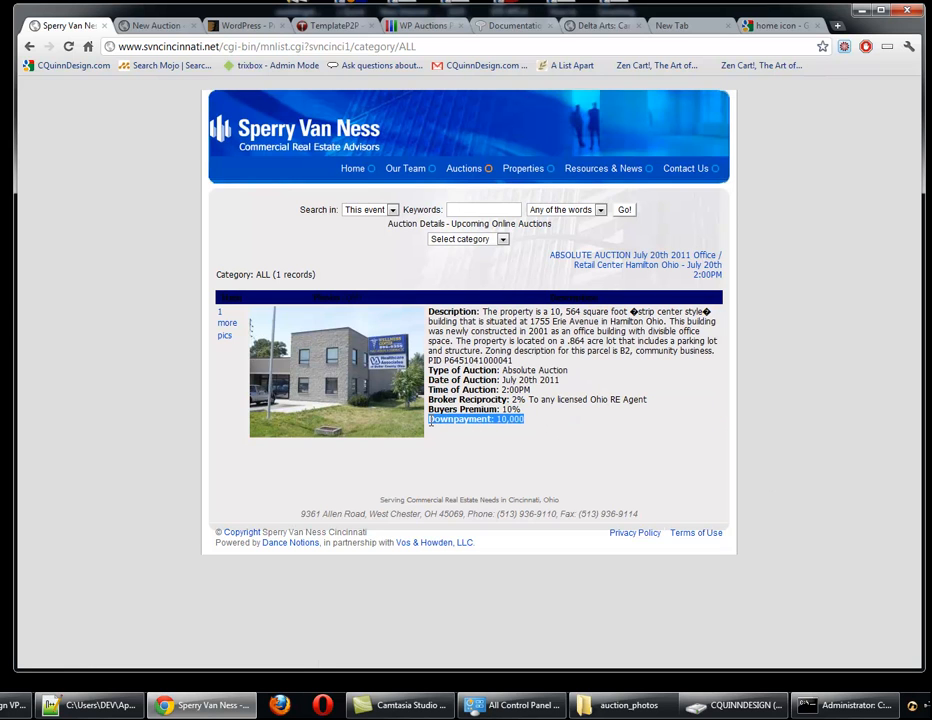
left_click(108, 28)
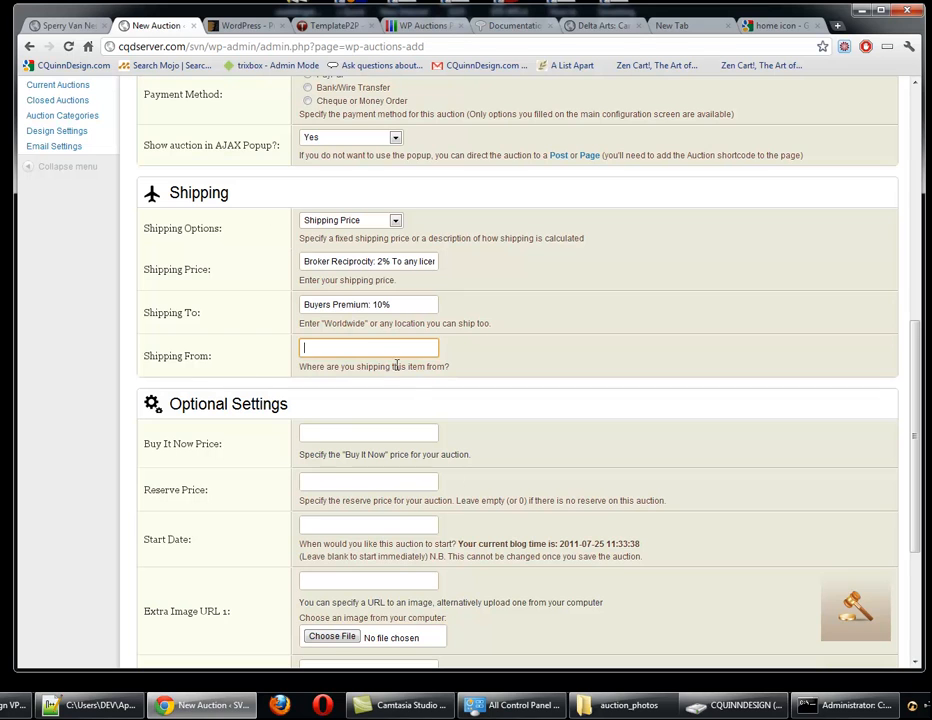
key("ctrl+v")
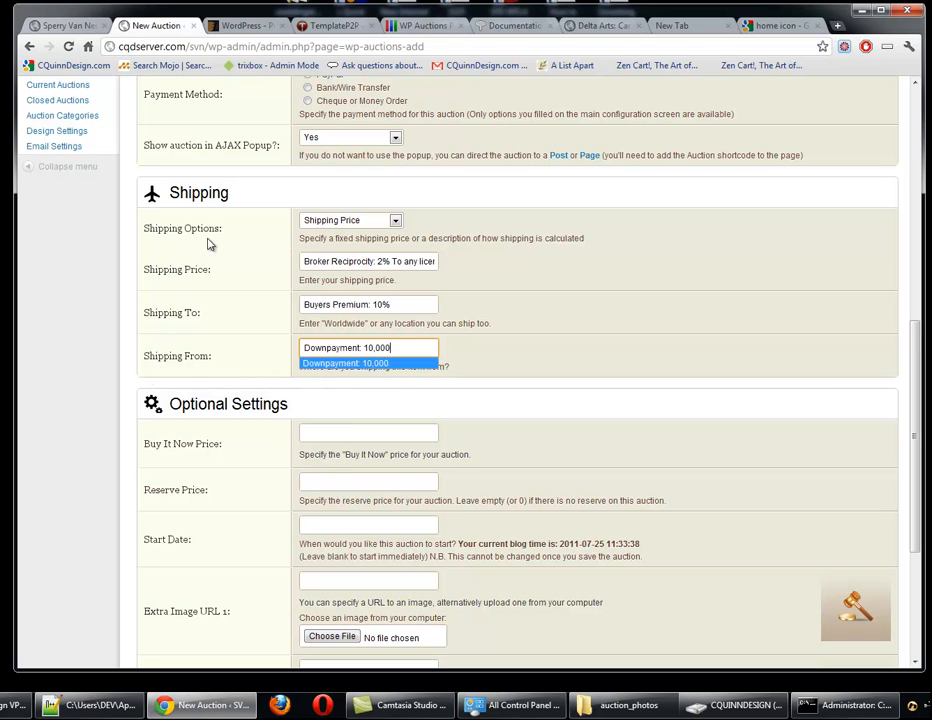
left_click(585, 402)
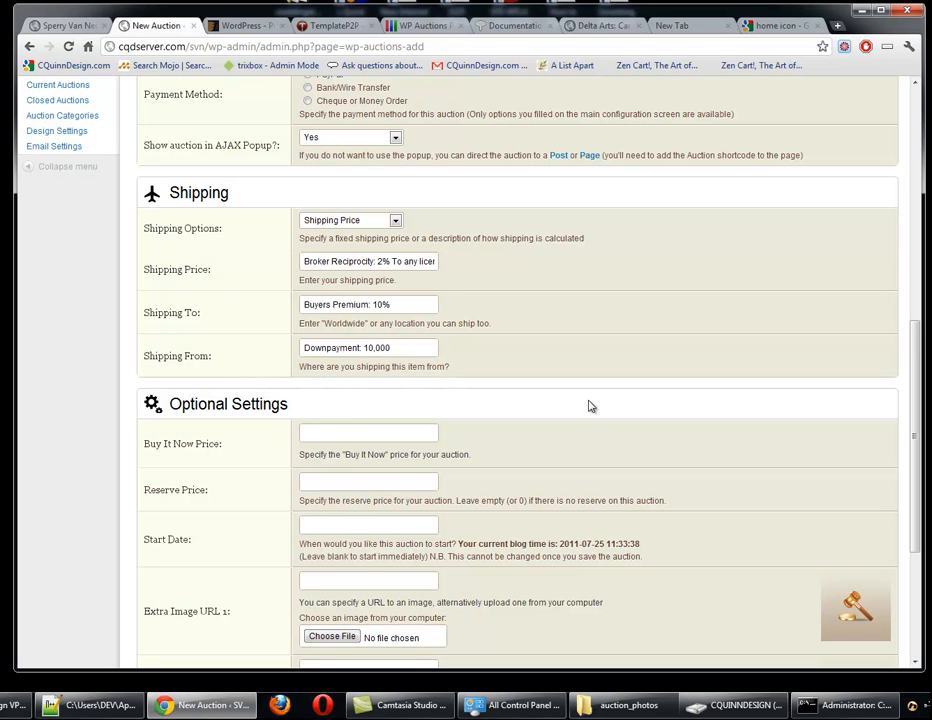
Set the auction's Buy It Now price to 300000 and its reserve price to 275000
left_click(412, 432)
scroll(348, 455, "down", 3)
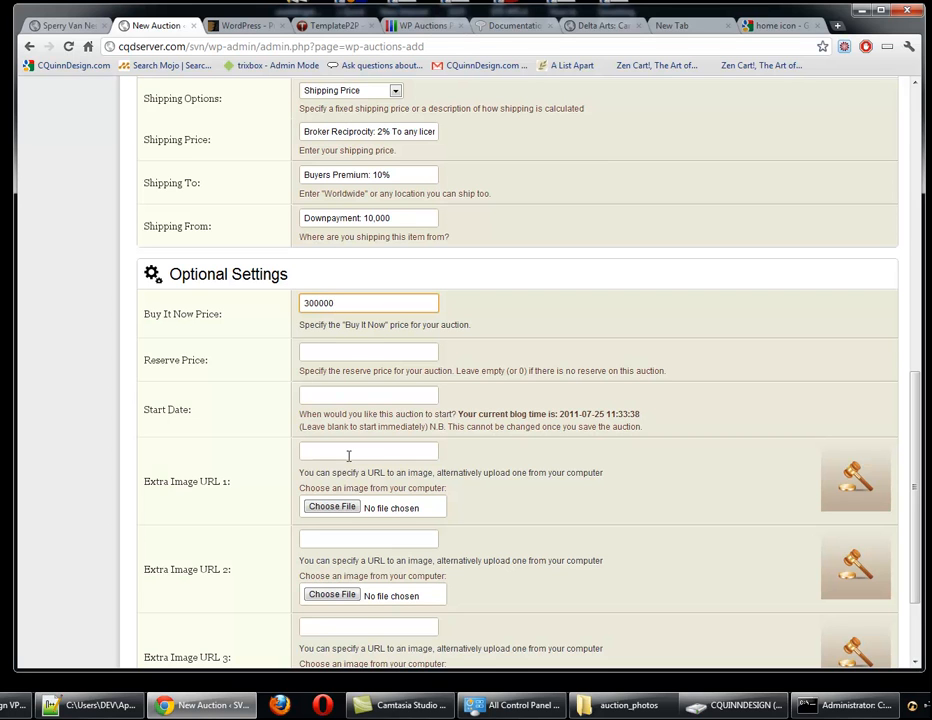
left_click_drag(349, 305, 300, 305)
left_click(346, 357)
left_click(348, 367)
left_click(353, 352)
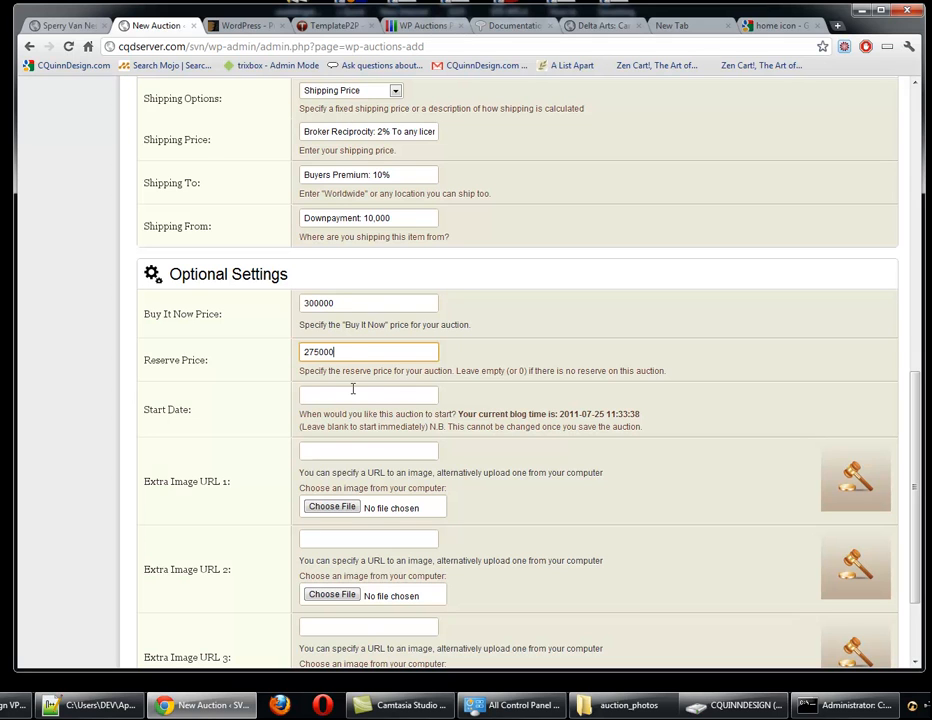
Set the auction's start date to July 25, 2011 using the calendar
left_click(364, 398)
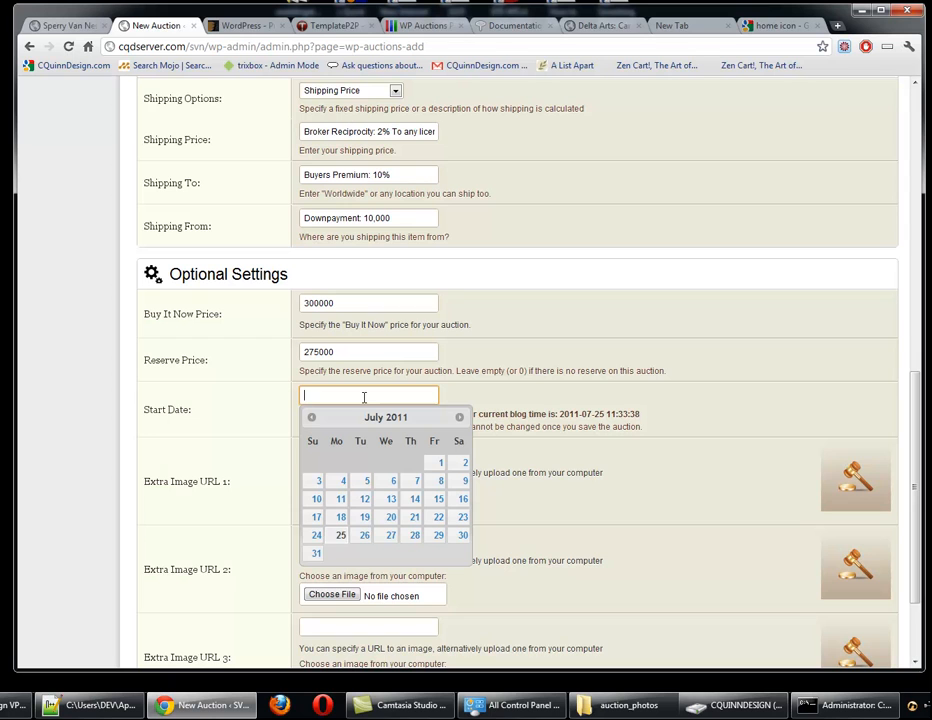
left_click(338, 538)
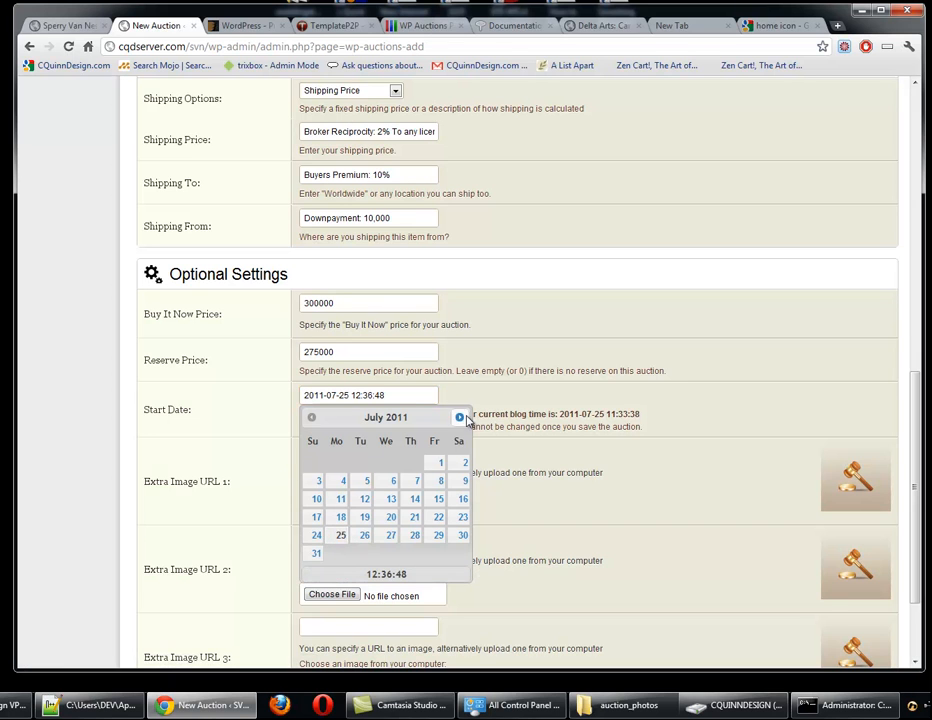
left_click(531, 413)
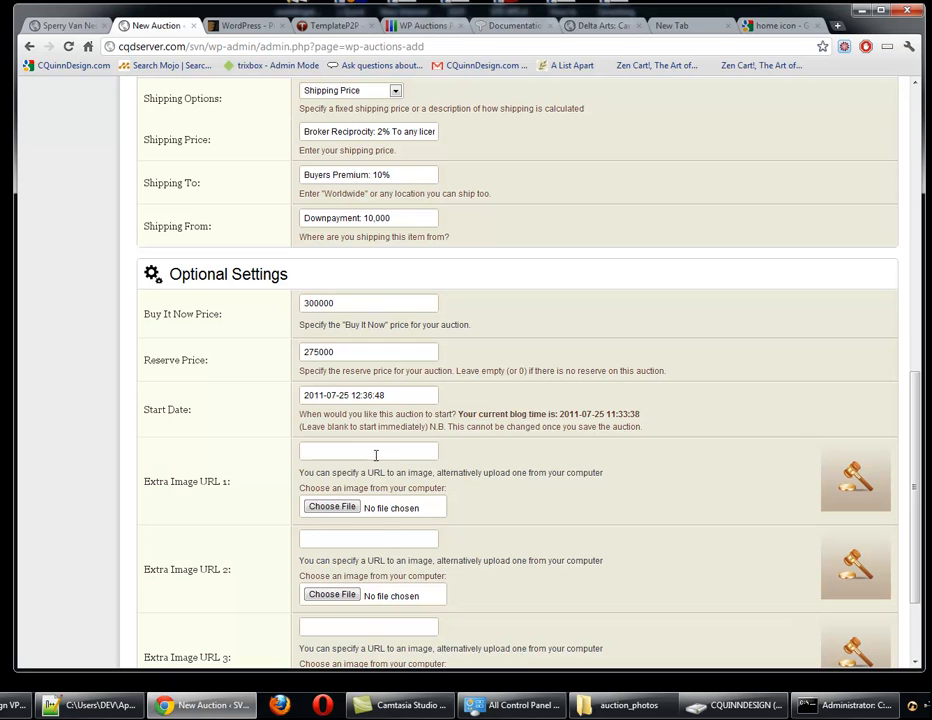
Attach 1bt.jpg, 1ct.jpg and 1dt.jpg from the auction_photos folder as extra images 1, 2 and 3
scroll(440, 503, "down", 3)
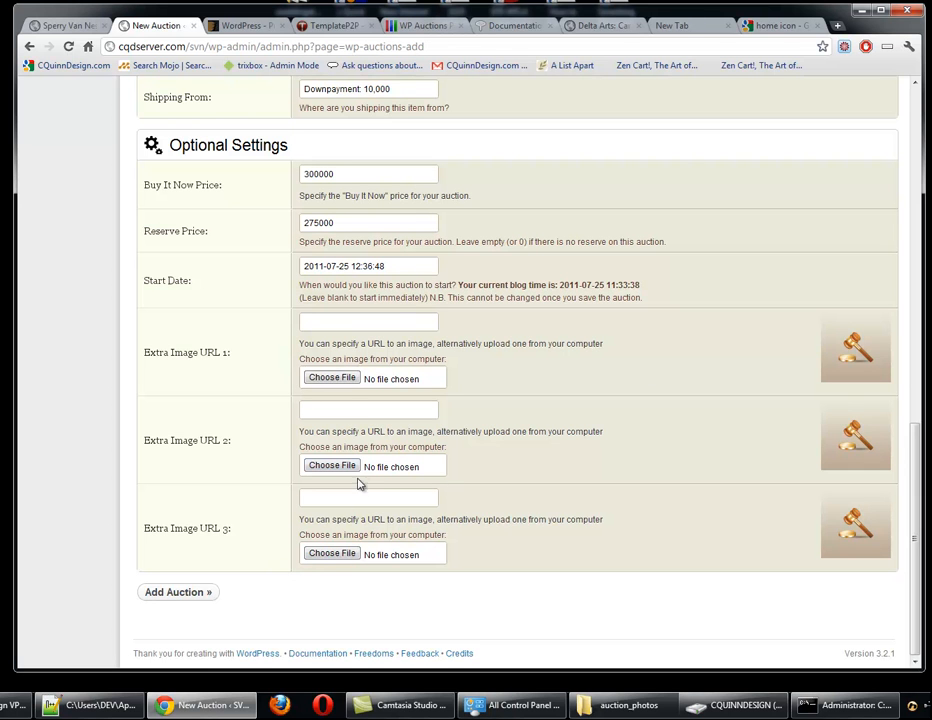
left_click(332, 377)
double_click(254, 100)
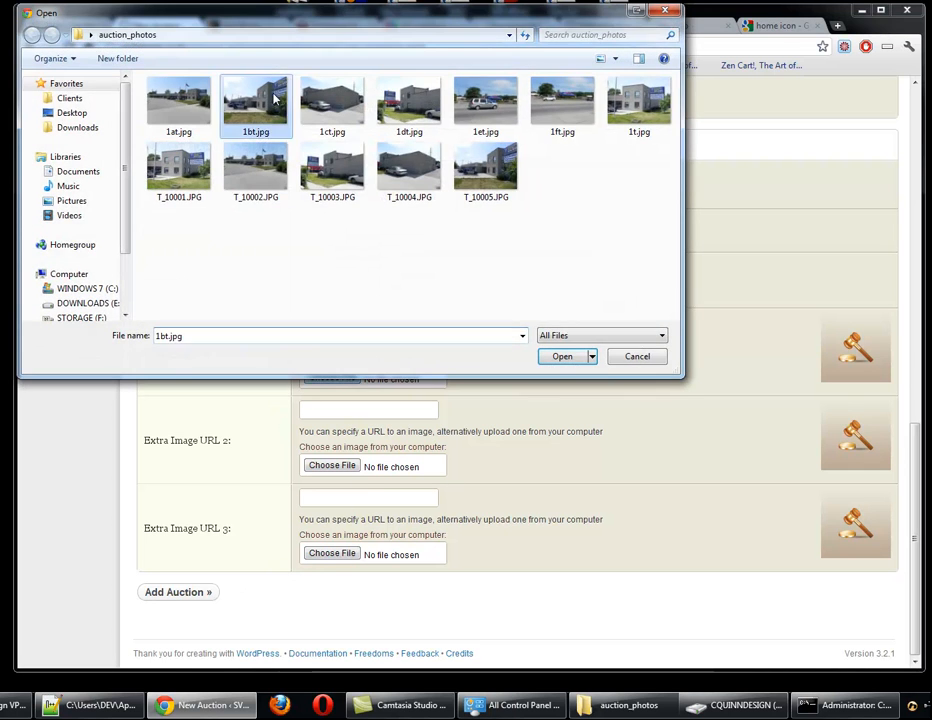
left_click(332, 466)
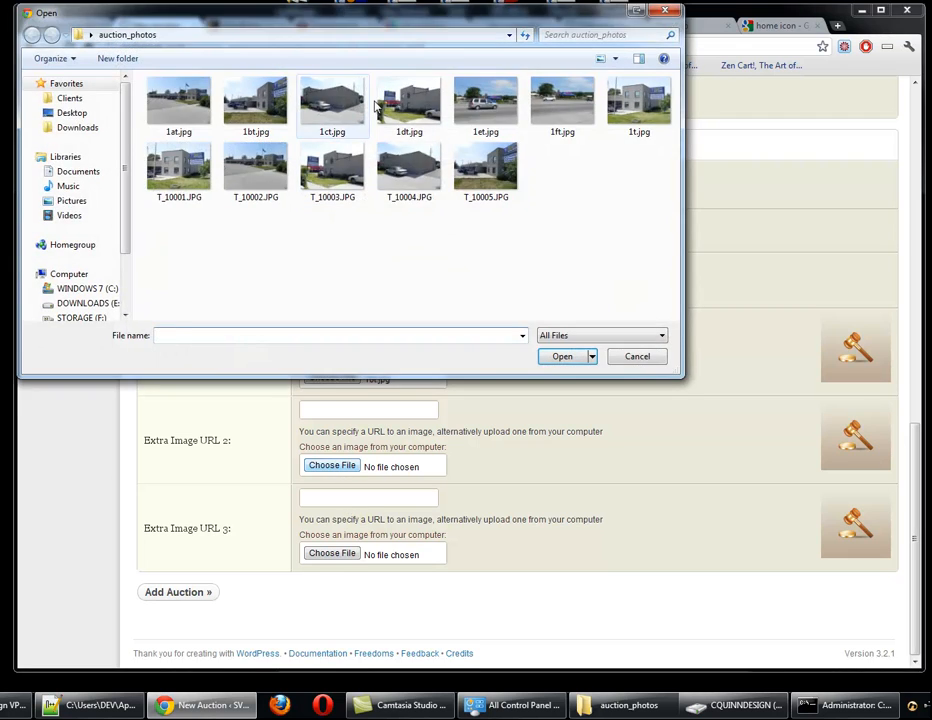
double_click(331, 100)
left_click(333, 556)
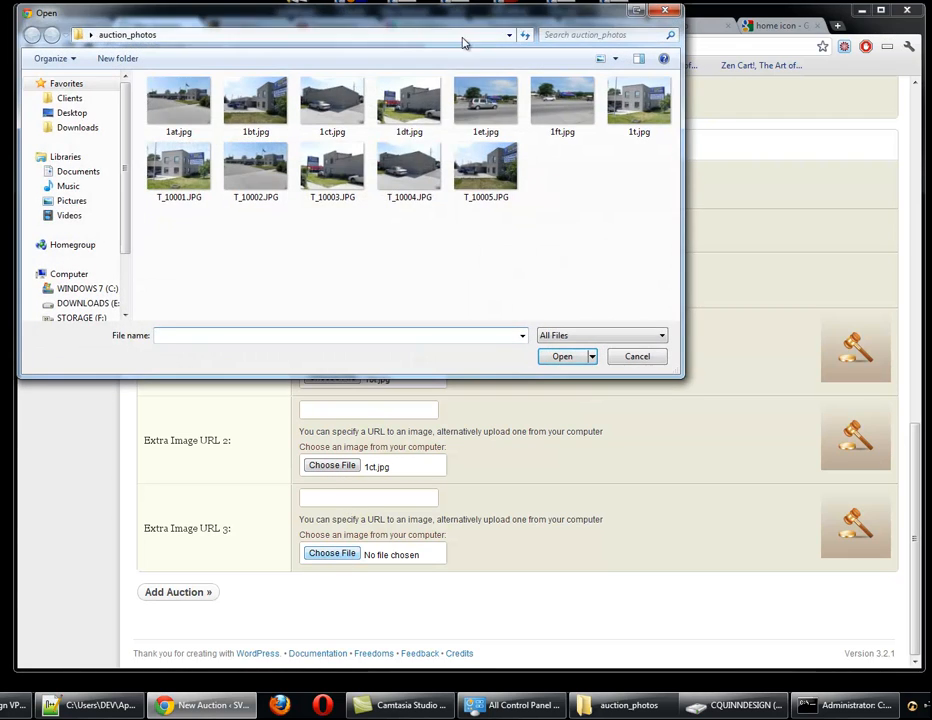
double_click(406, 100)
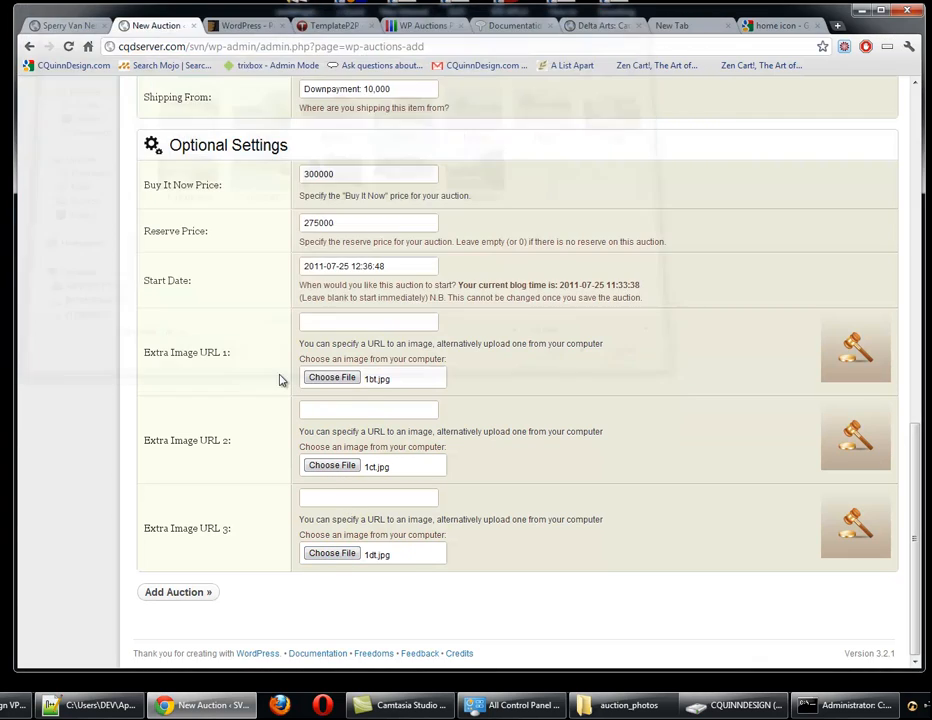
Add the auction and review its saved details and images in the Update Auction form
left_click(182, 594)
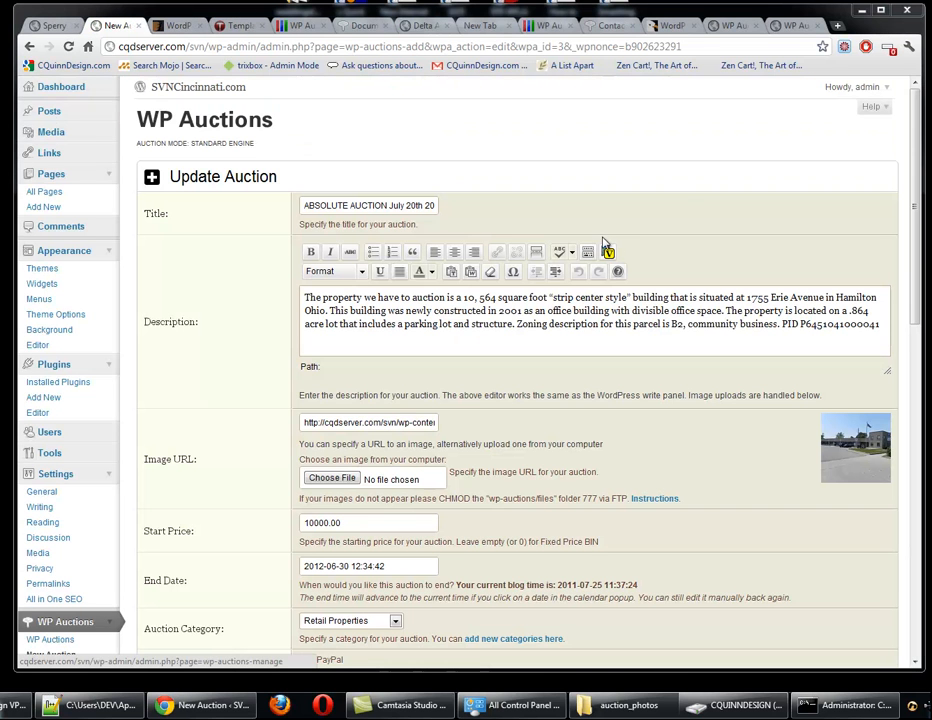
left_click_drag(917, 205, 917, 538)
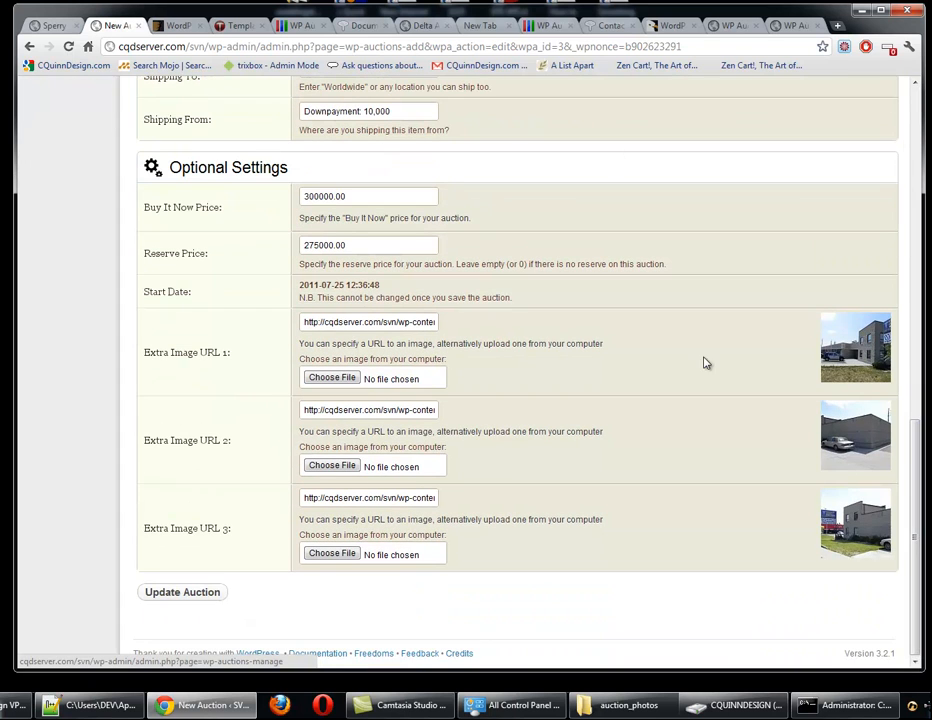
left_click_drag(915, 524, 917, 205)
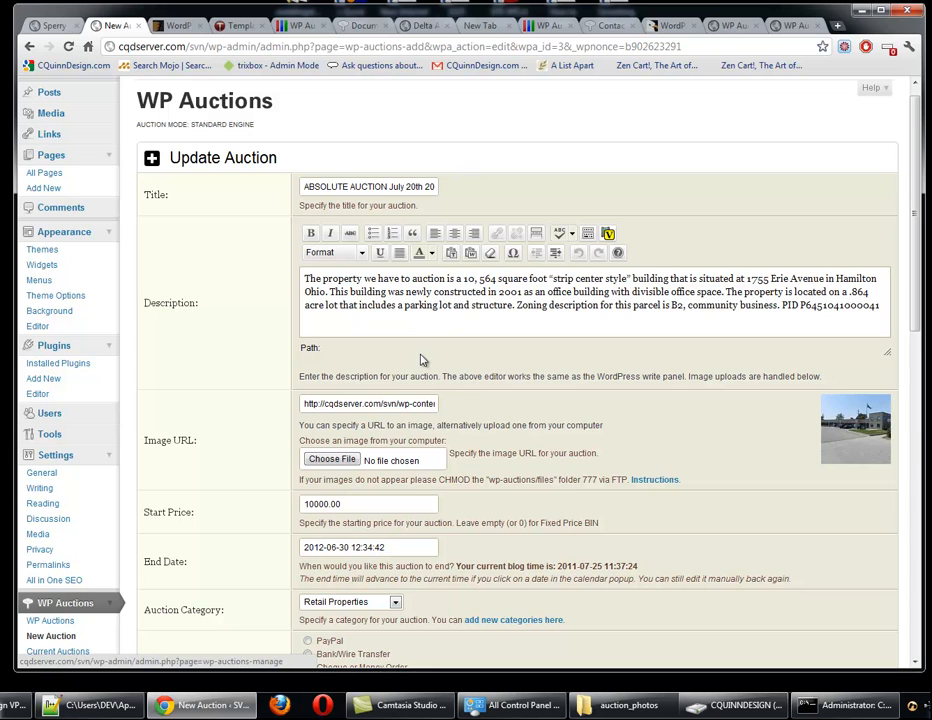
Finish looking over the Update Auction form, then open the Current Auctions list and review the saved auctions
left_click(535, 308)
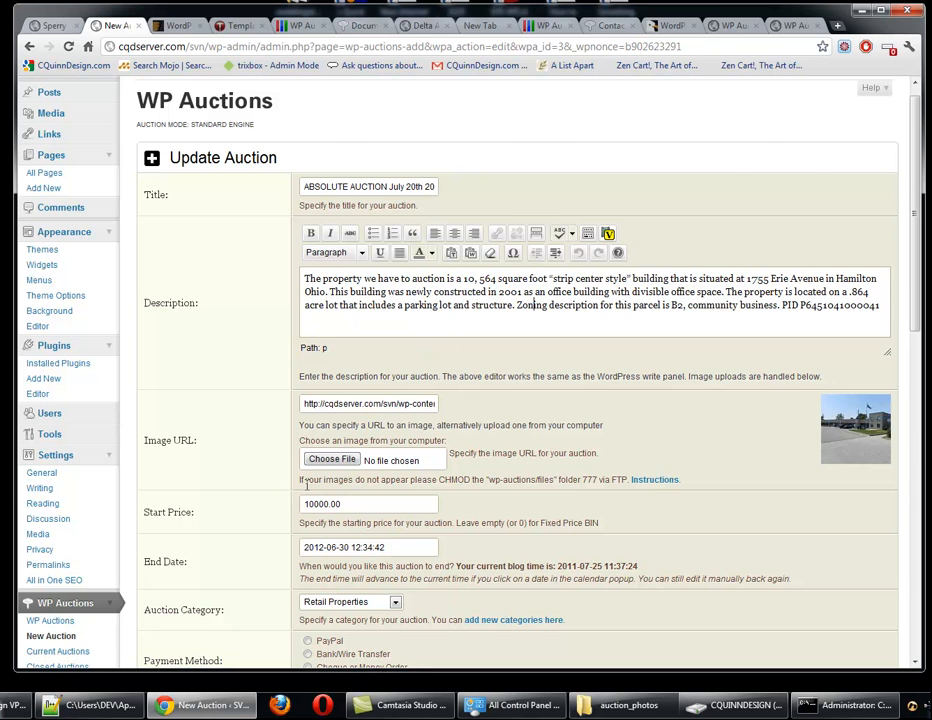
scroll(306, 485, "down", 2)
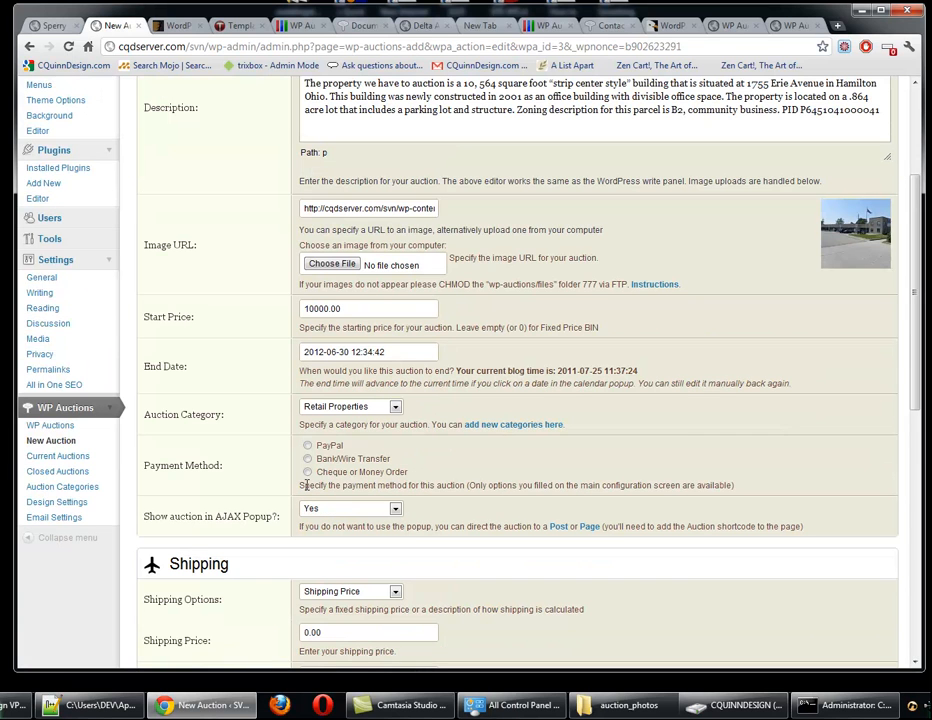
left_click(70, 464)
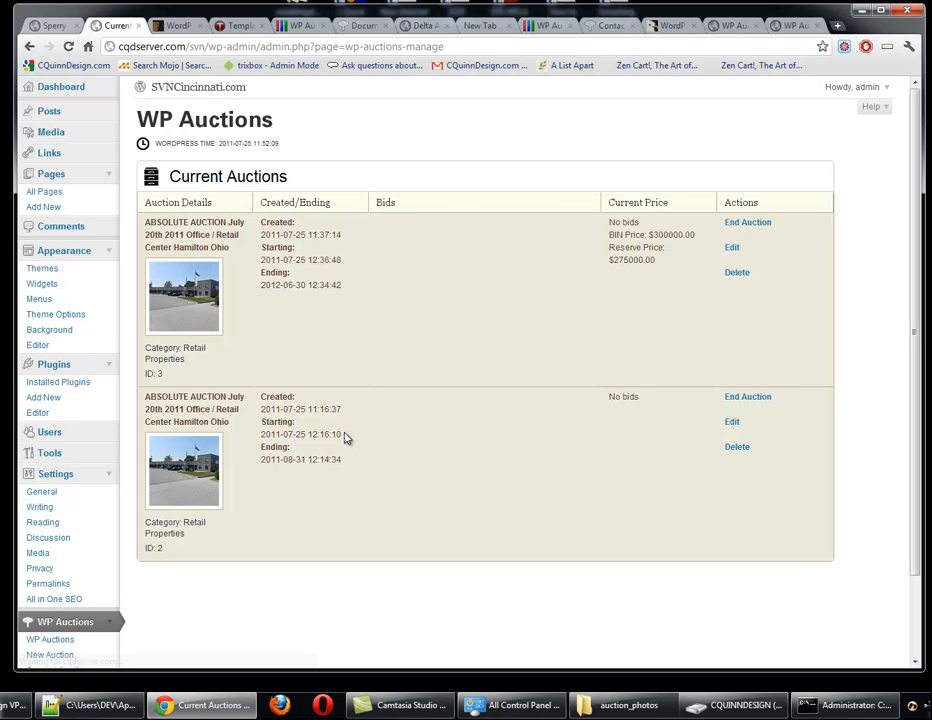
scroll(370, 637, "down", 2)
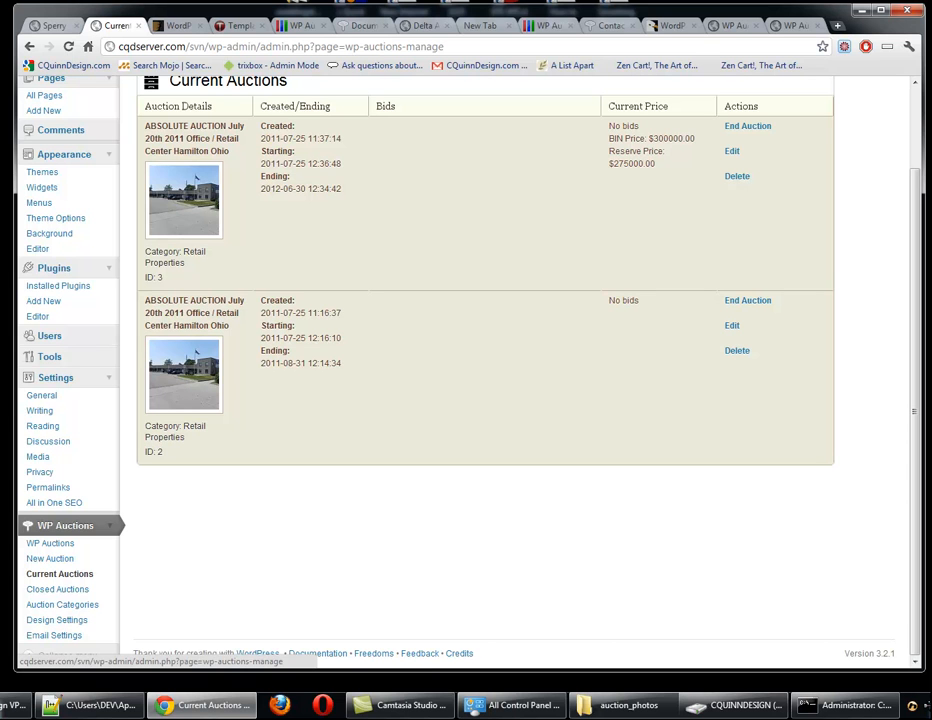
Switch to the browser window with the public site, visit its home page and open the Auctions page
left_click_drag(0, 40, 588, 19)
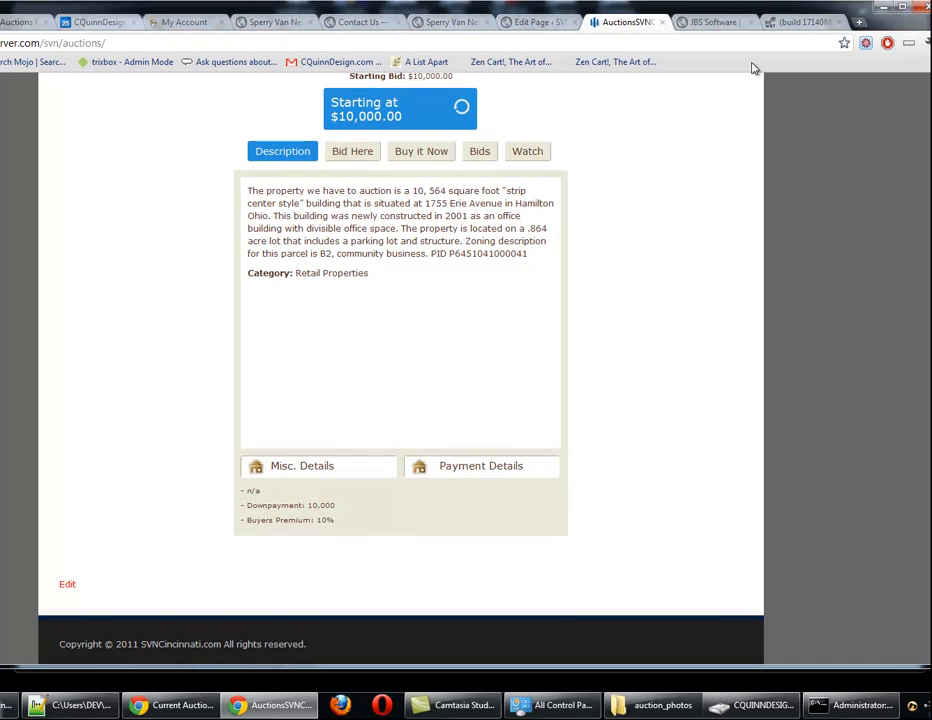
scroll(726, 113, "up", 5)
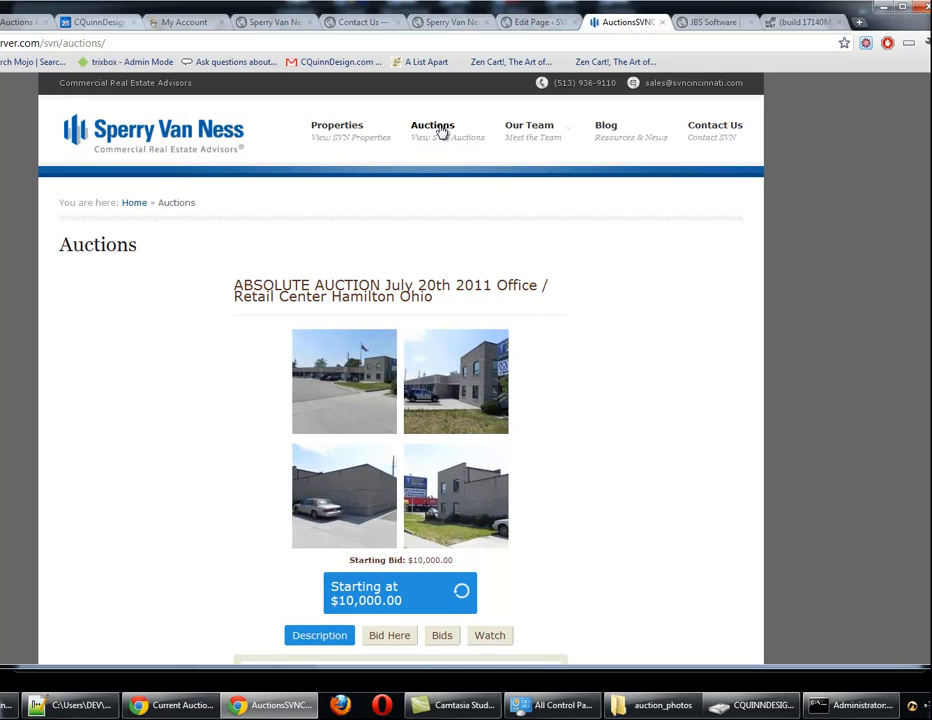
left_click(89, 137)
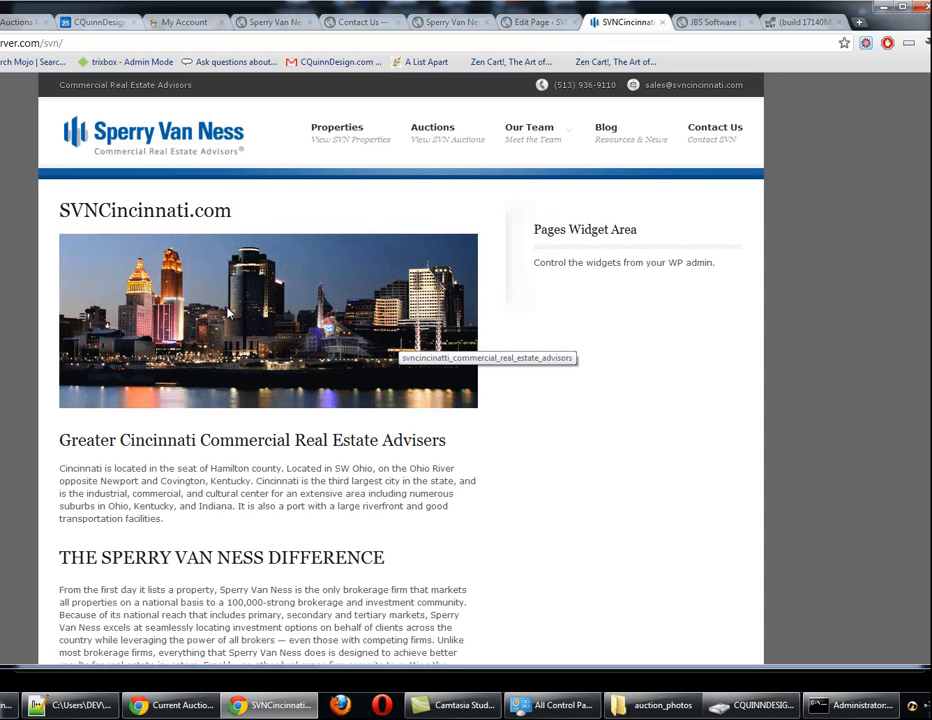
left_click(427, 141)
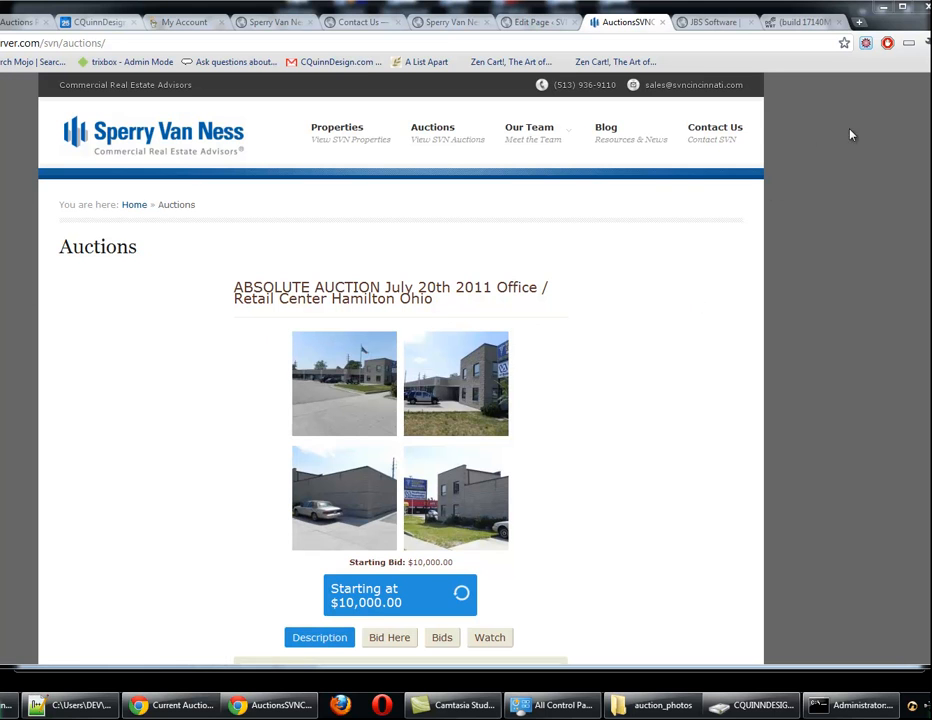
Look through the auction listings on the public Auctions page, including their photos, starting bids and descriptions
scroll(400, 400, "down", 1)
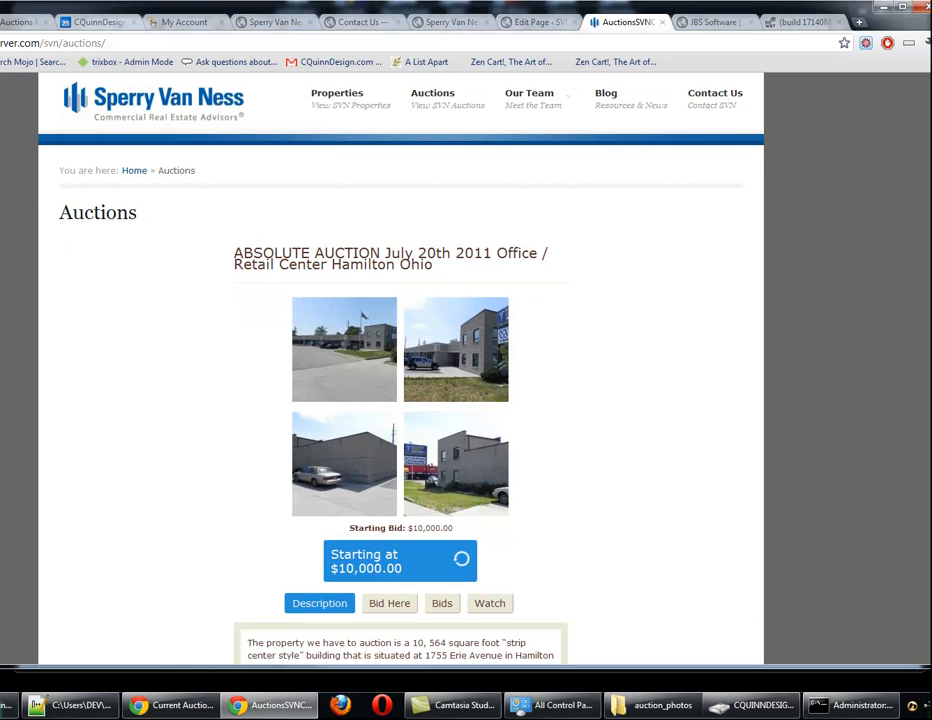
scroll(400, 400, "down", 10)
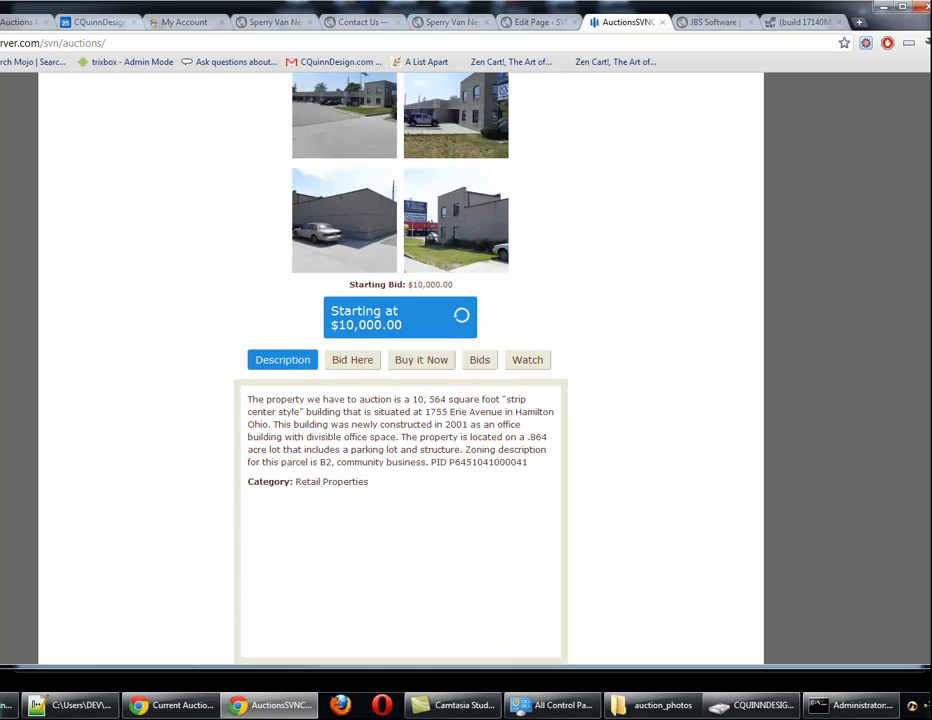
scroll(400, 400, "down", 5)
scroll(400, 400, "up", 6)
scroll(926, 122, "up", 15)
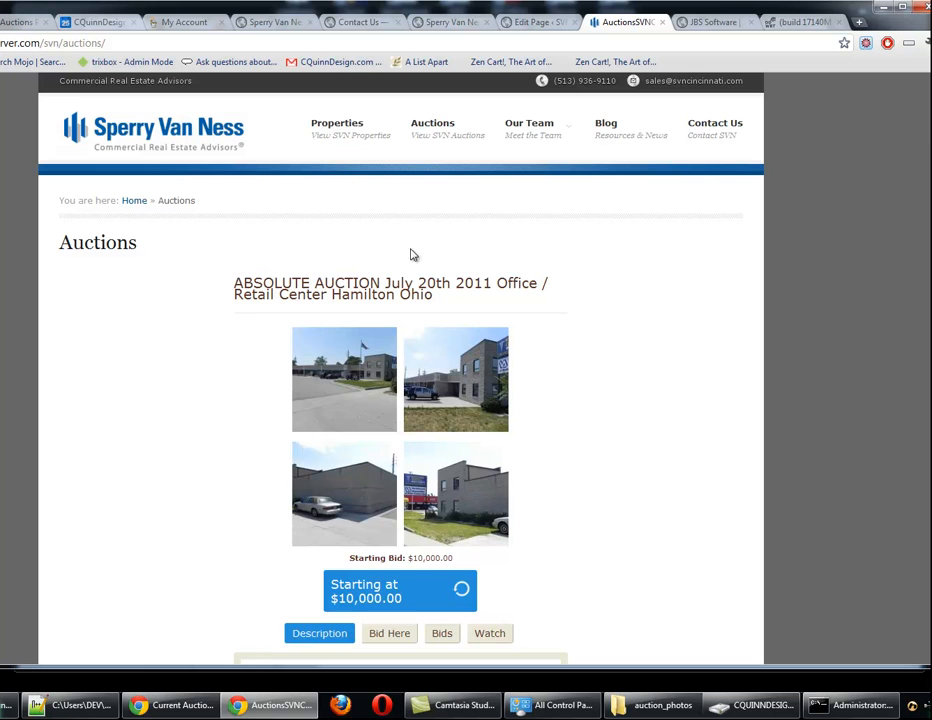
scroll(576, 418, "down", 3)
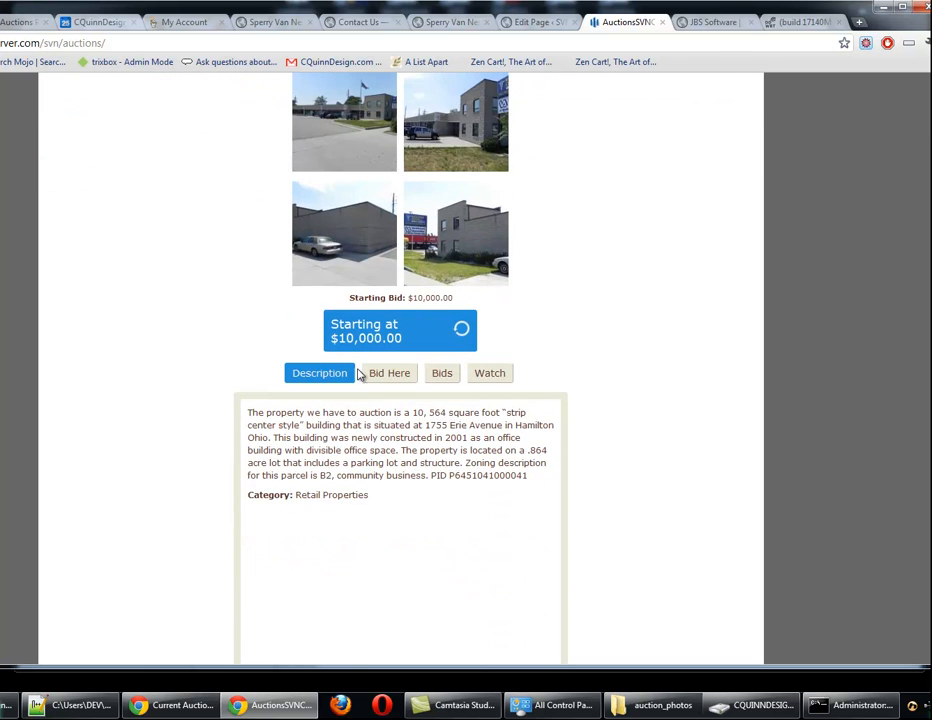
Enlarge the first and second photos of the first auction listing and close each enlarged view
scroll(369, 402, "up", 2)
left_click(370, 316)
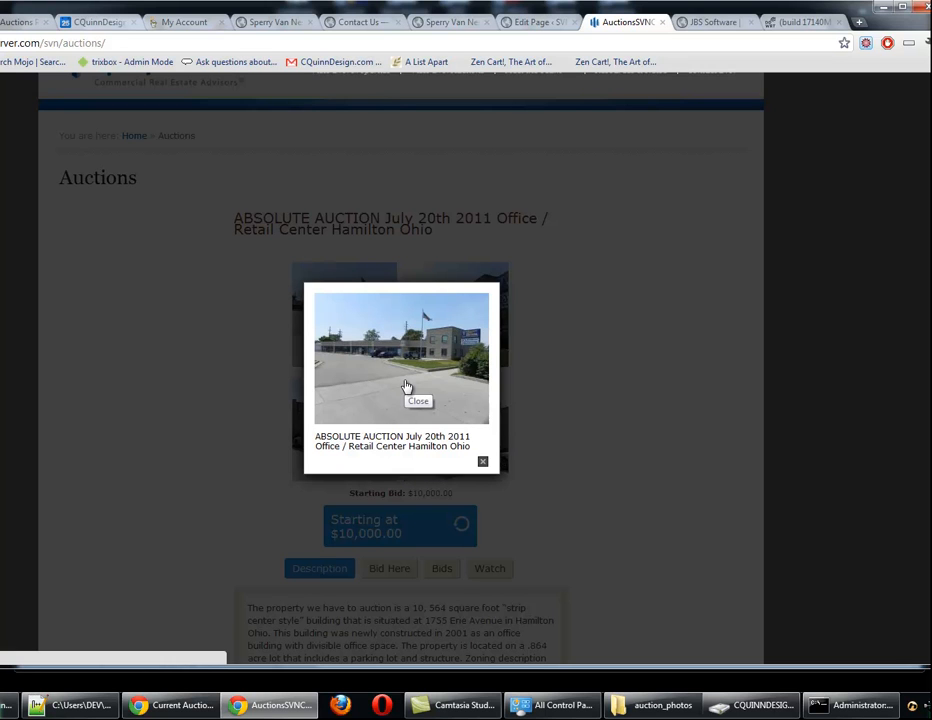
left_click(482, 462)
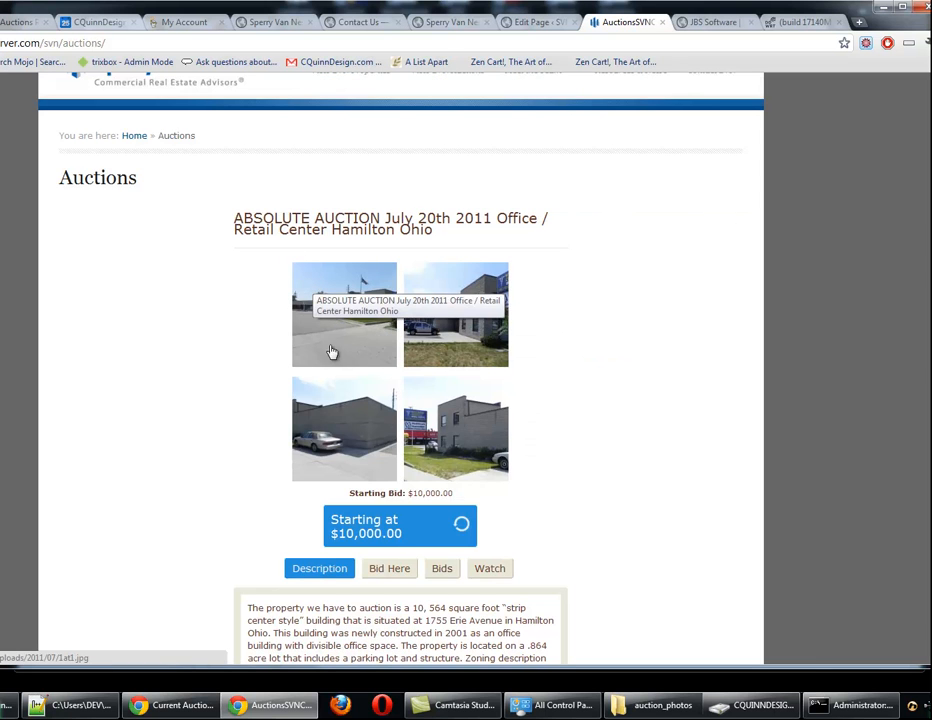
left_click(493, 312)
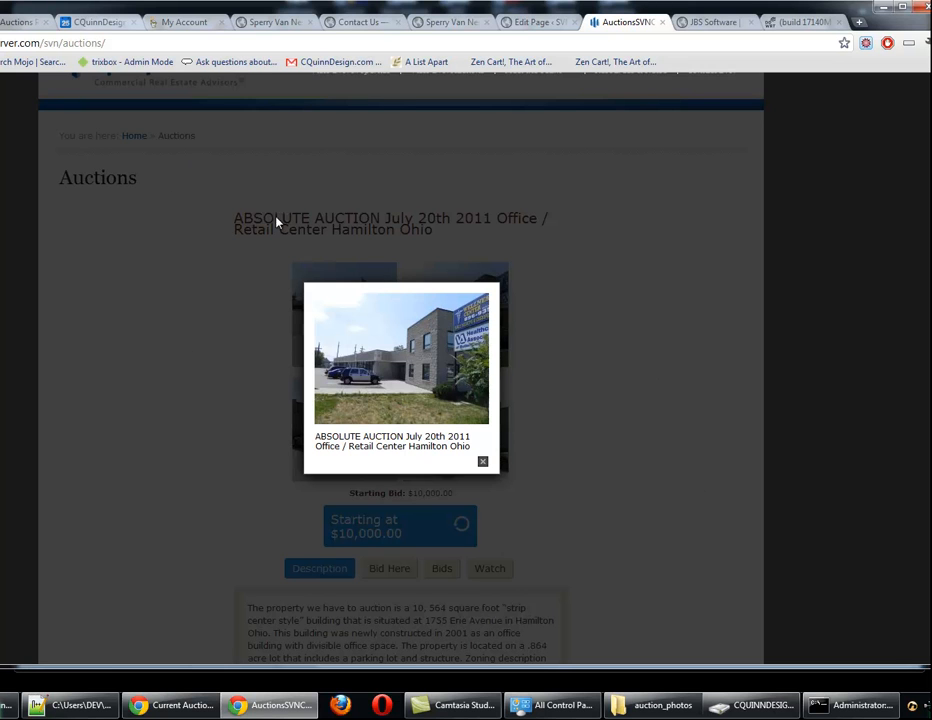
left_click(480, 462)
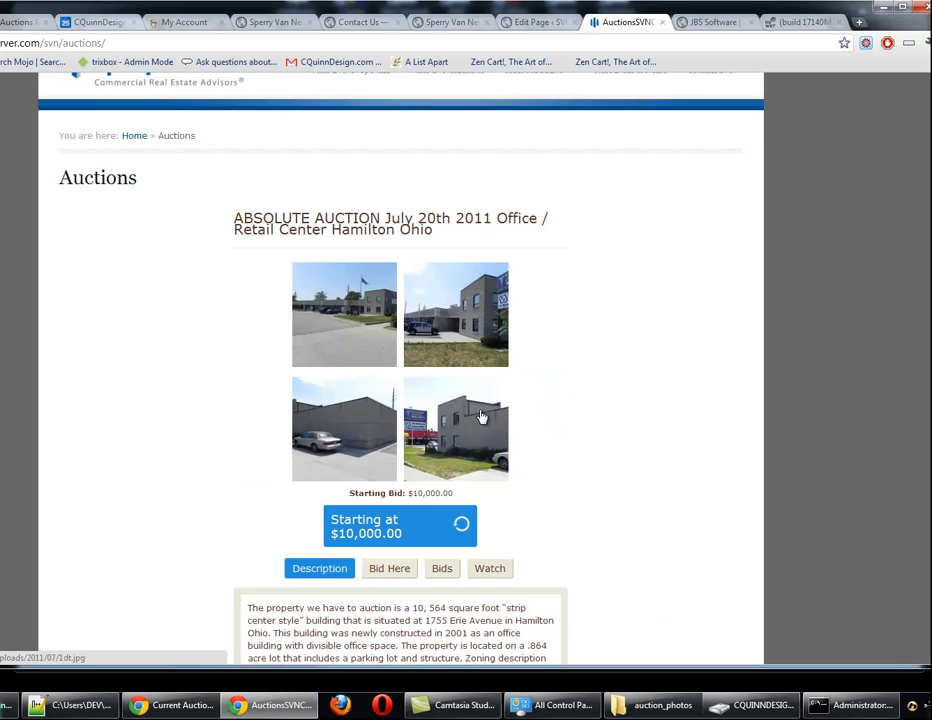
Refresh the first auction's current price and examine its description text and category line
scroll(465, 430, "down", 1)
scroll(422, 433, "down", 2)
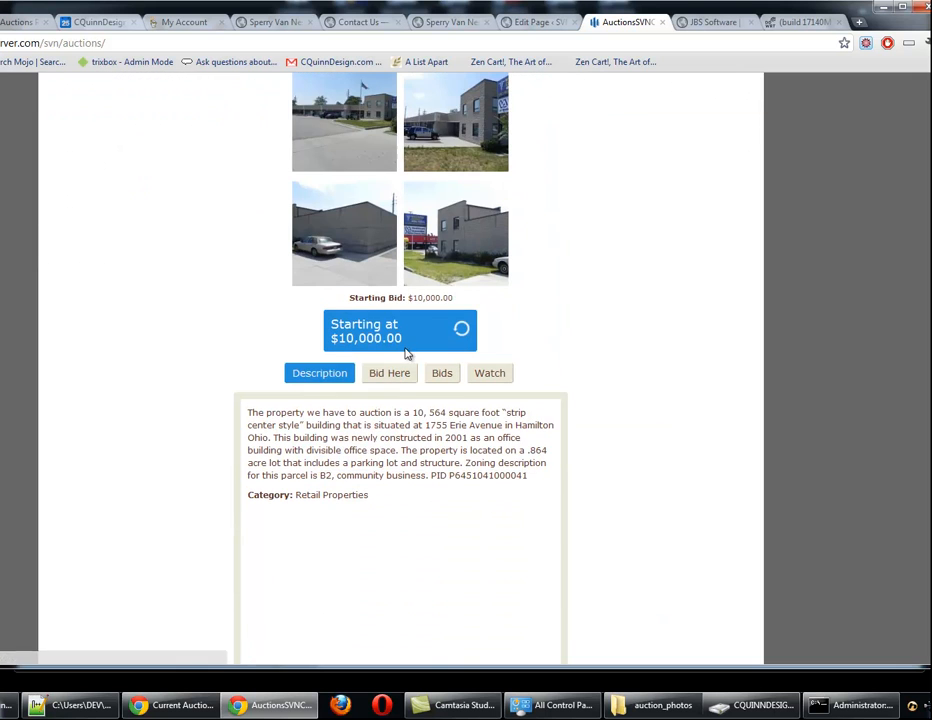
left_click(461, 328)
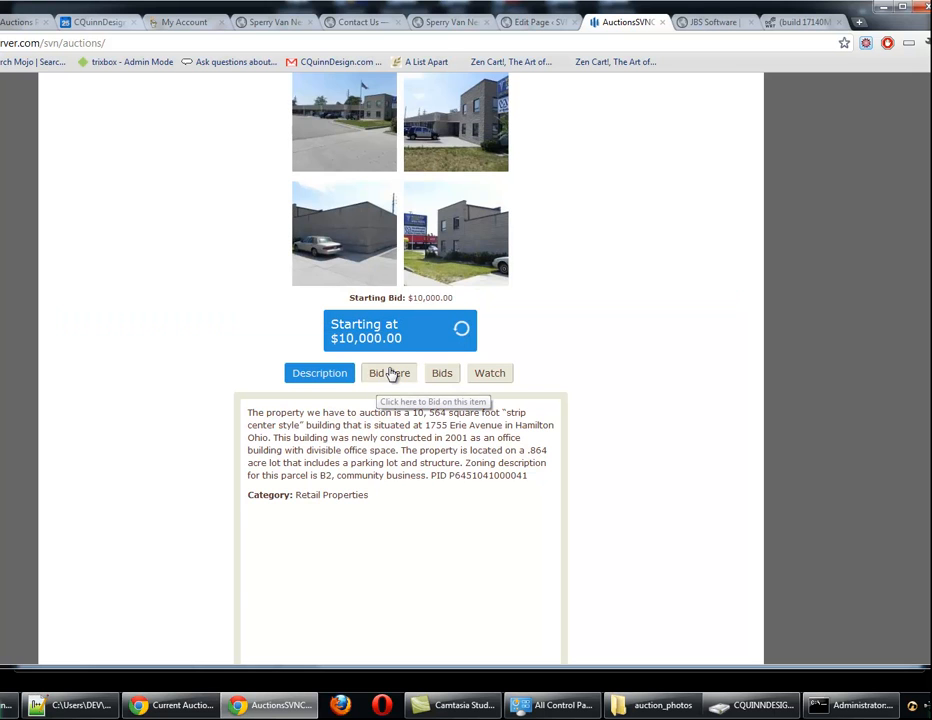
scroll(355, 407, "down", 1)
scroll(355, 407, "down", 1)
left_click_drag(383, 387, 247, 294)
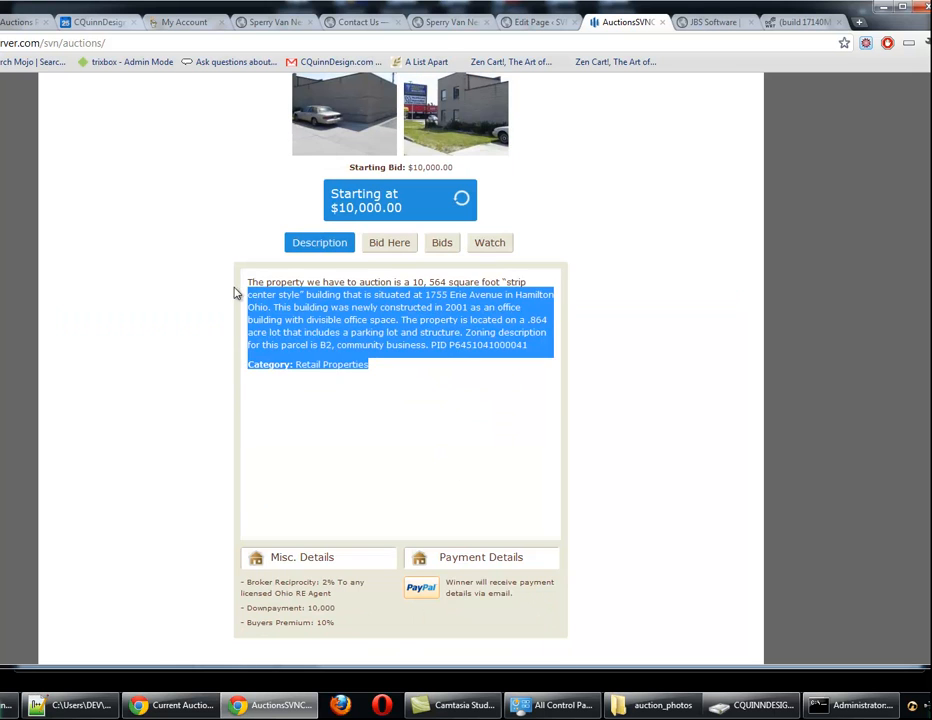
left_click(368, 364)
left_click_drag(367, 364, 262, 365)
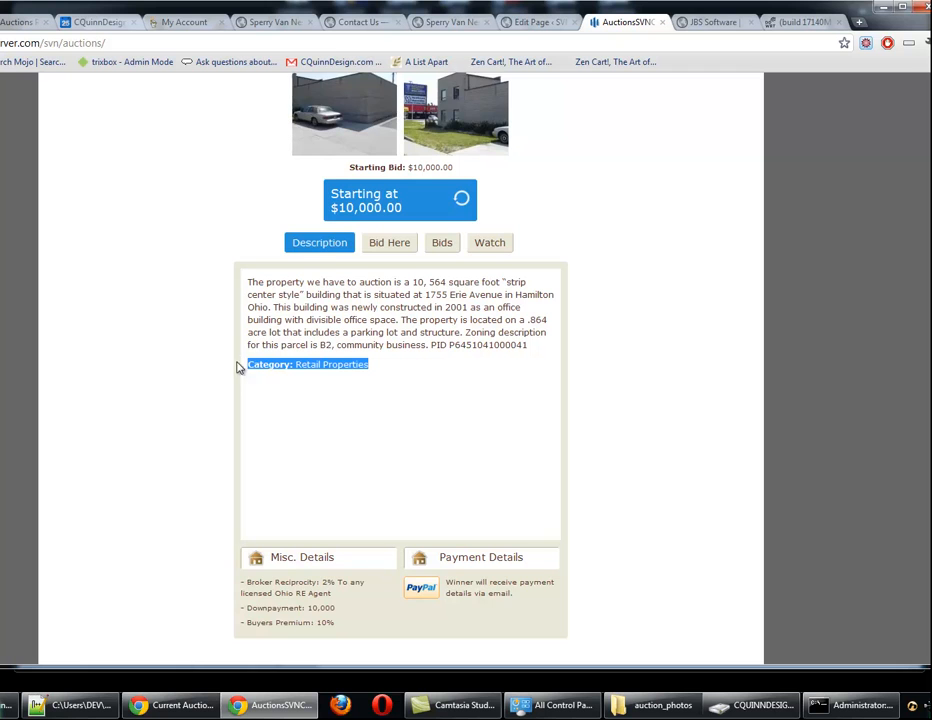
Examine the first auction's broker reciprocity, downpayment and buyer's premium terms, plus its PayPal payment details
scroll(260, 380, "down", 1)
left_click_drag(333, 530, 269, 508)
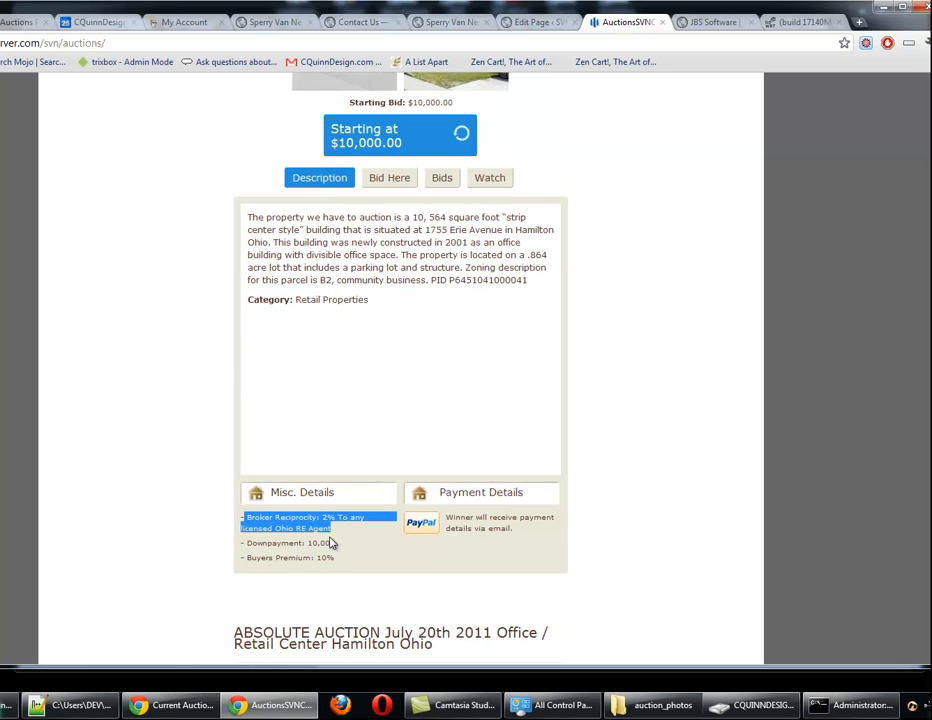
left_click_drag(339, 546, 357, 568)
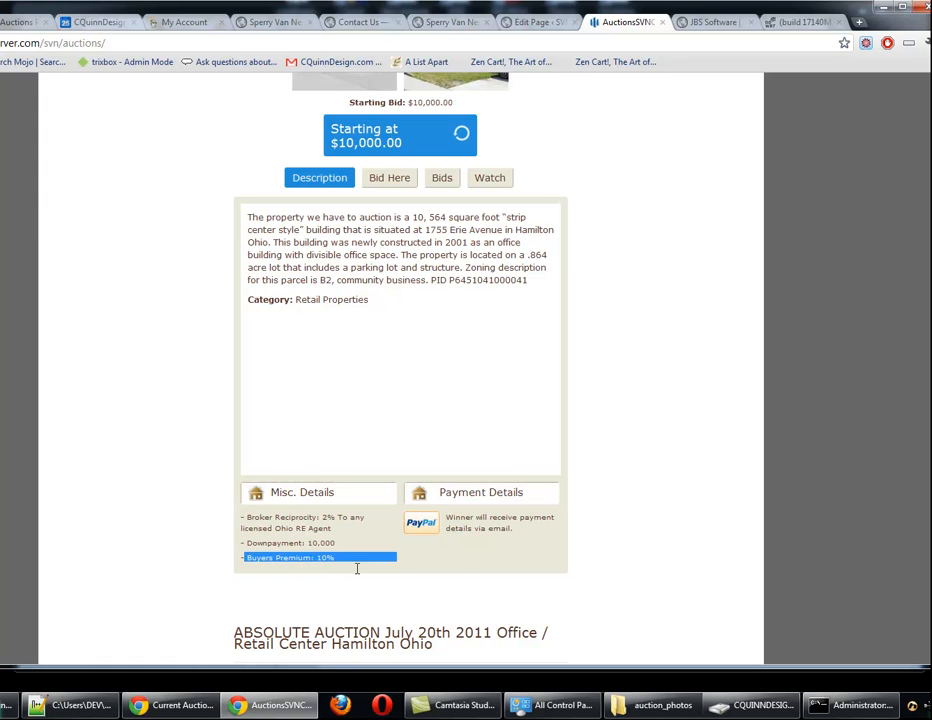
left_click(486, 549)
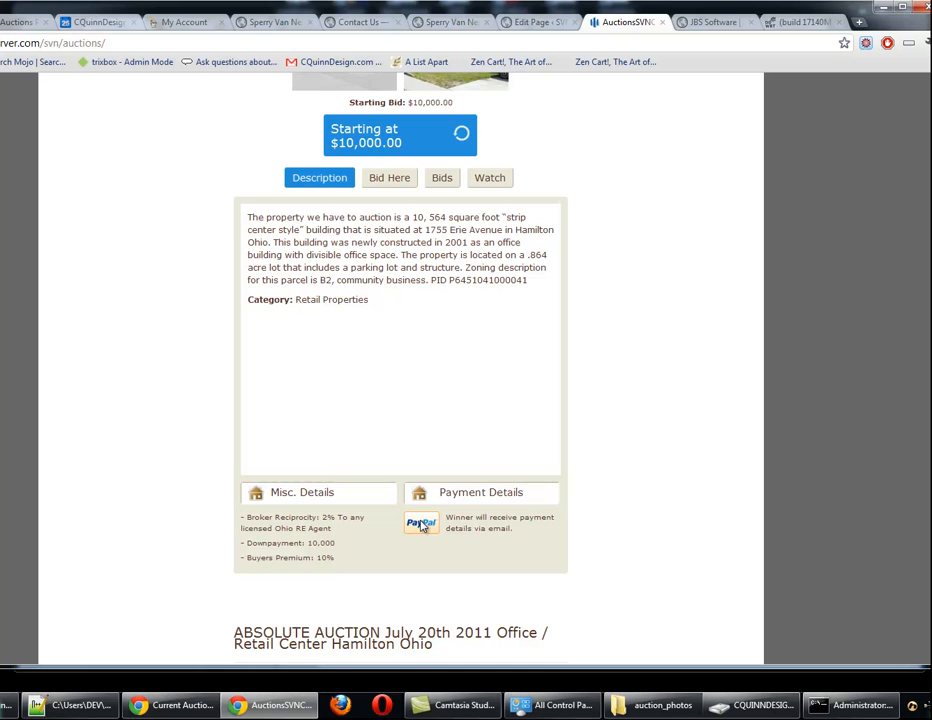
left_click_drag(538, 543, 462, 514)
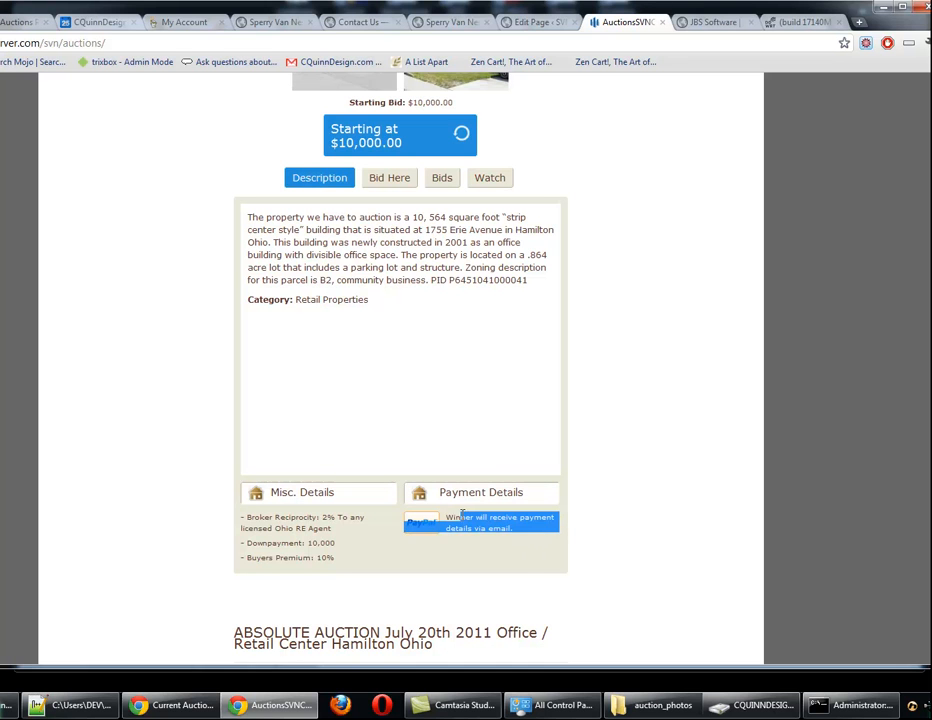
left_click(515, 535)
View the first auction's Bid Here, Bids and Watch sections in turn
scroll(449, 424, "up", 2)
scroll(447, 424, "down", 2)
left_click(399, 186)
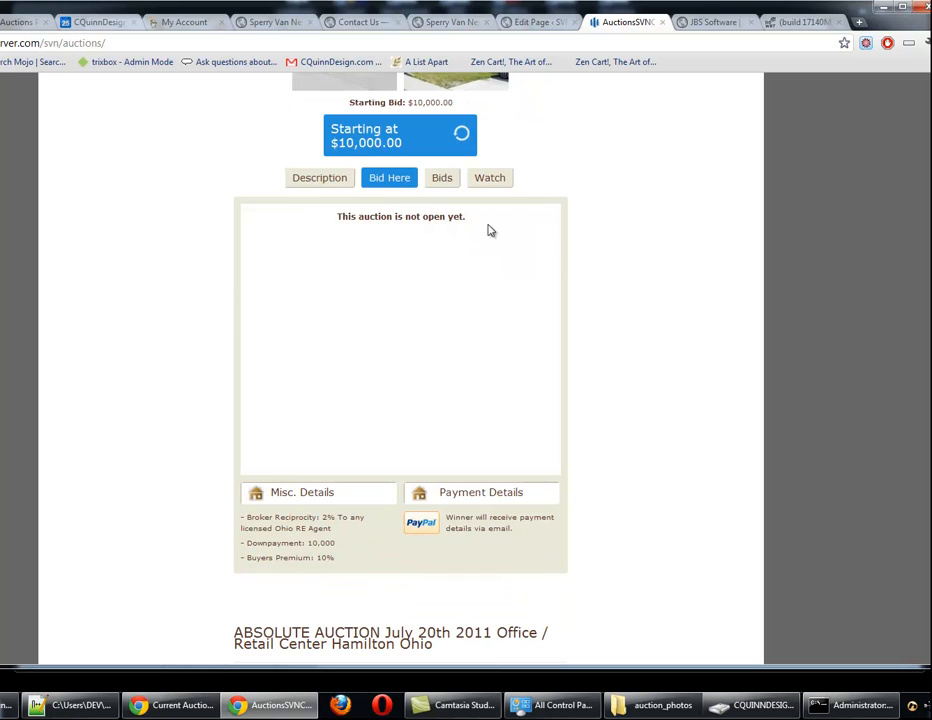
left_click_drag(489, 229, 374, 214)
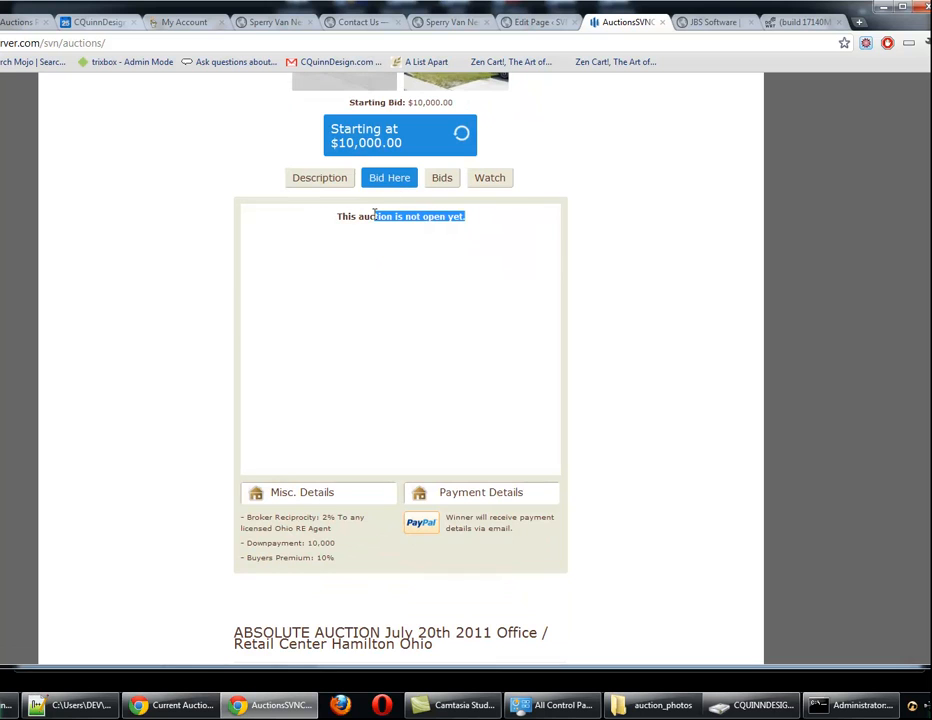
left_click(440, 178)
left_click(494, 184)
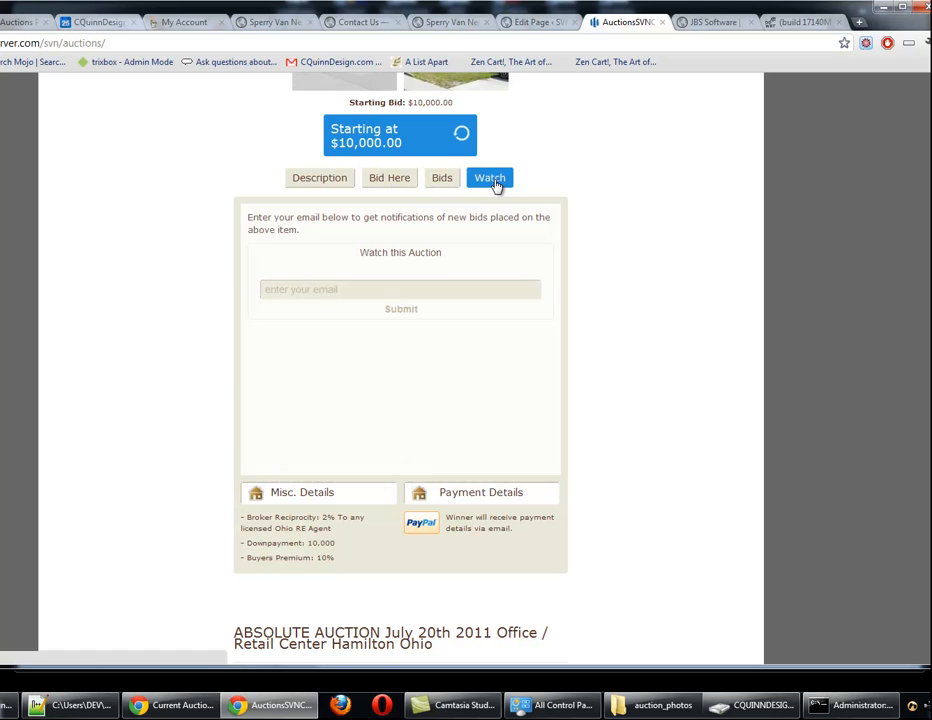
Recheck the first auction's Bids section and its Watch section with the e-mail field, then dismiss the notification message
left_click(455, 189)
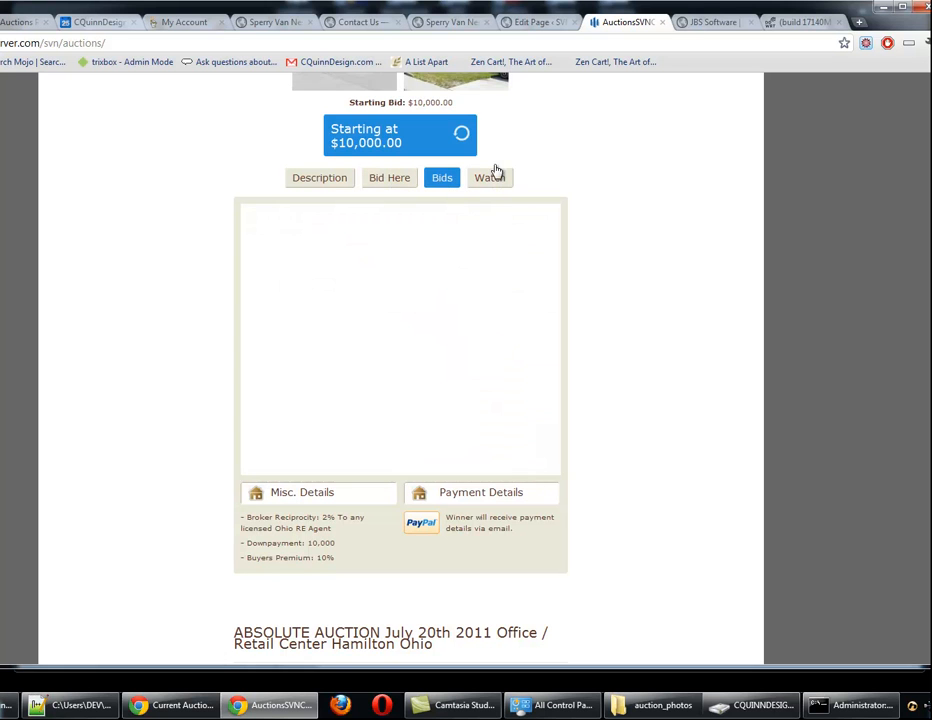
left_click(493, 176)
left_click(341, 288)
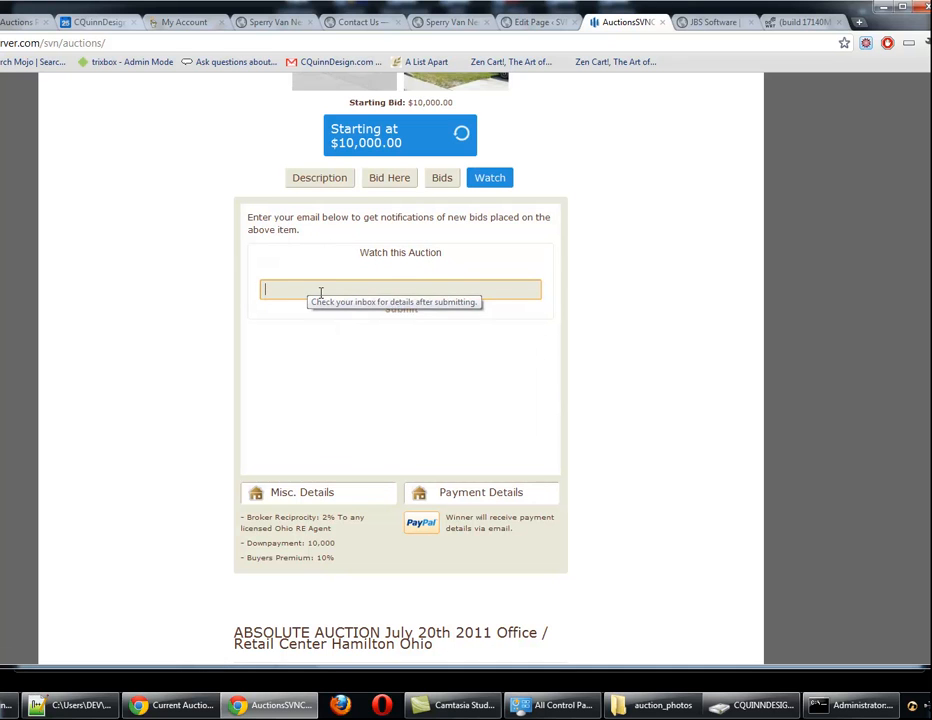
left_click(433, 184)
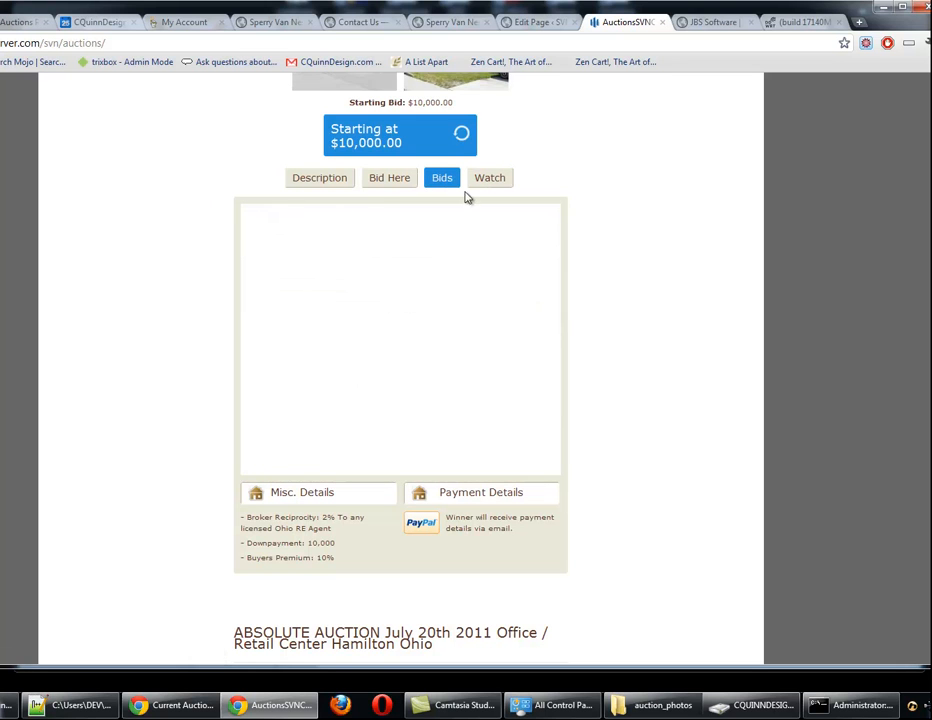
left_click(493, 177)
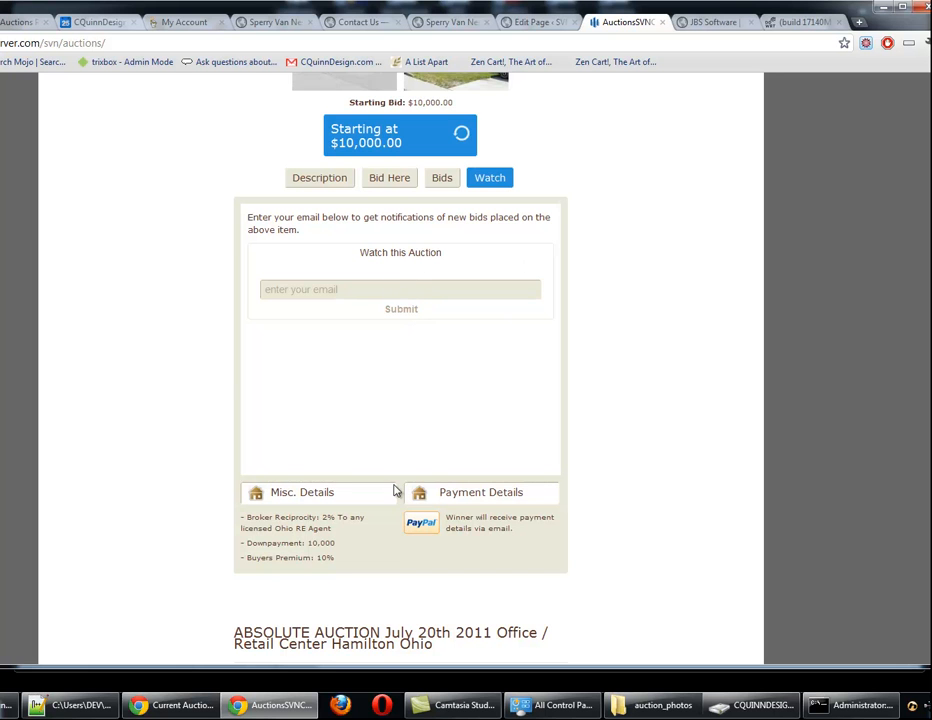
scroll(516, 518, "down", 2)
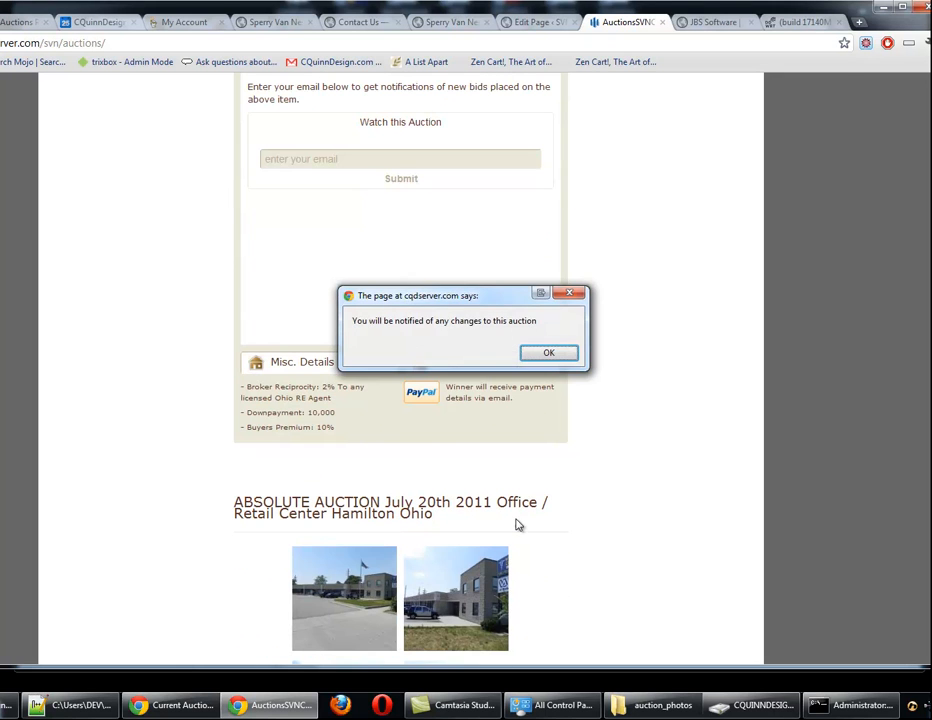
left_click(545, 353)
View the Bid Here and Buy it Now sections of the second auction on the page
scroll(455, 489, "down", 6)
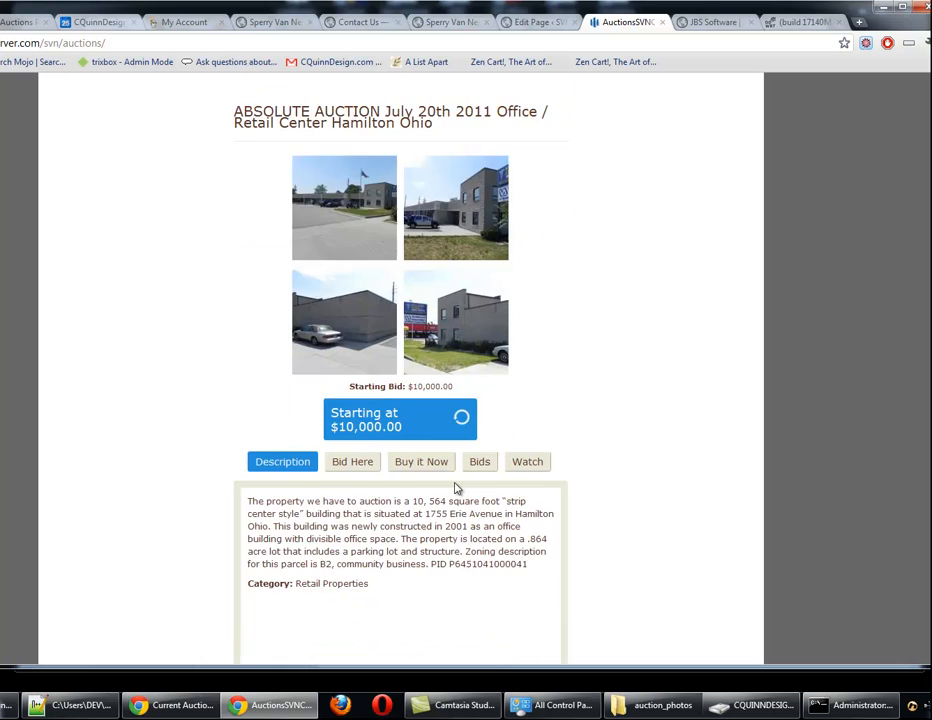
scroll(456, 488, "down", 3)
left_click(357, 268)
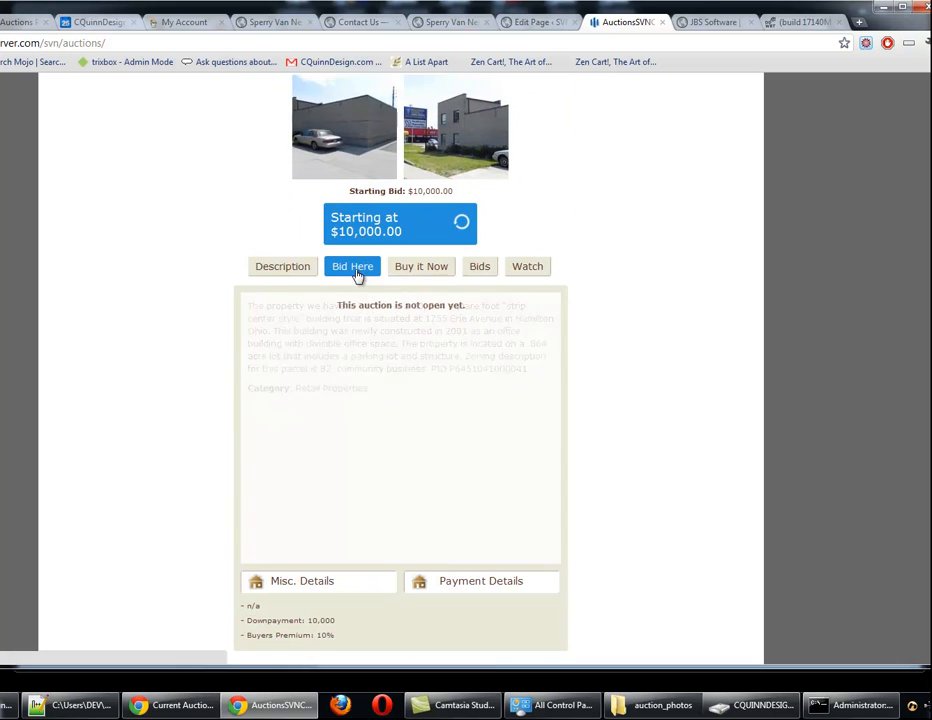
left_click(416, 268)
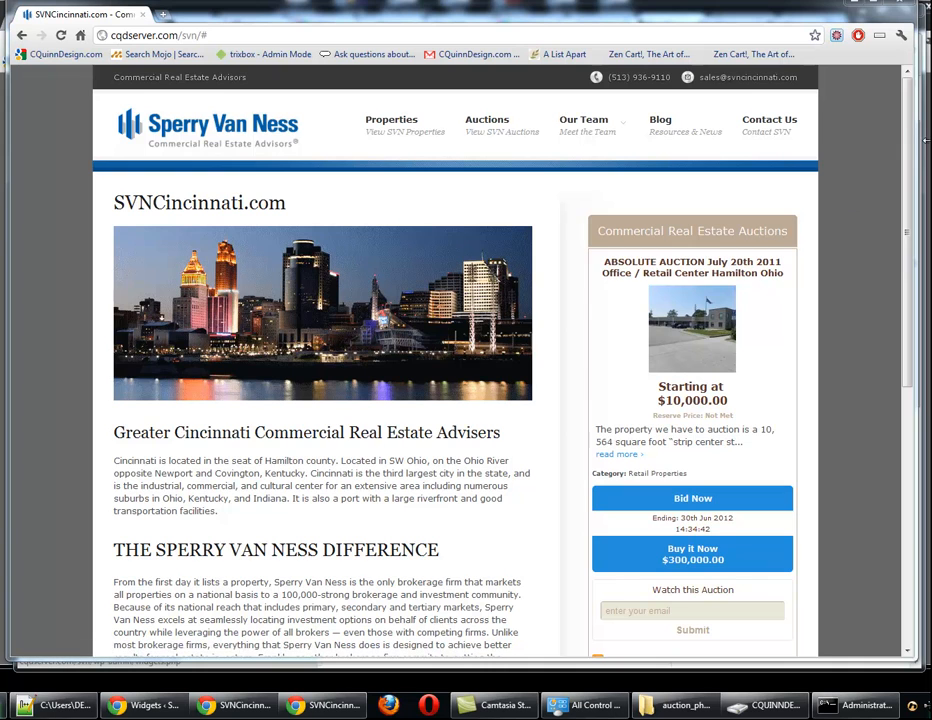
Check the WP Auctions widget in the Pages Widget Area of the WordPress admin, then return to the public home page
left_click_drag(910, 145, 916, 191)
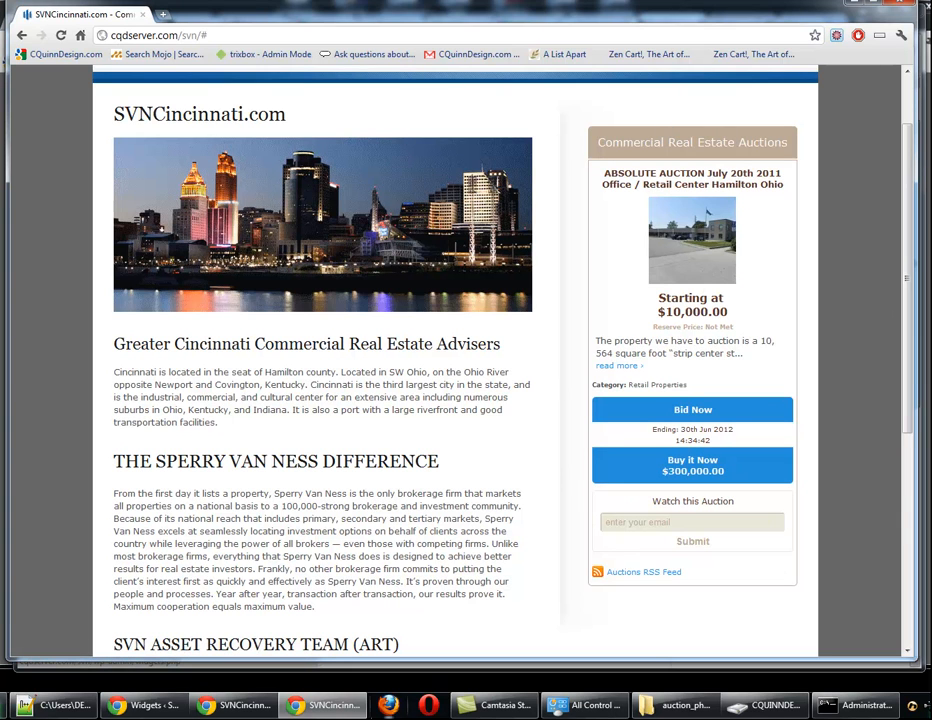
left_click(236, 708)
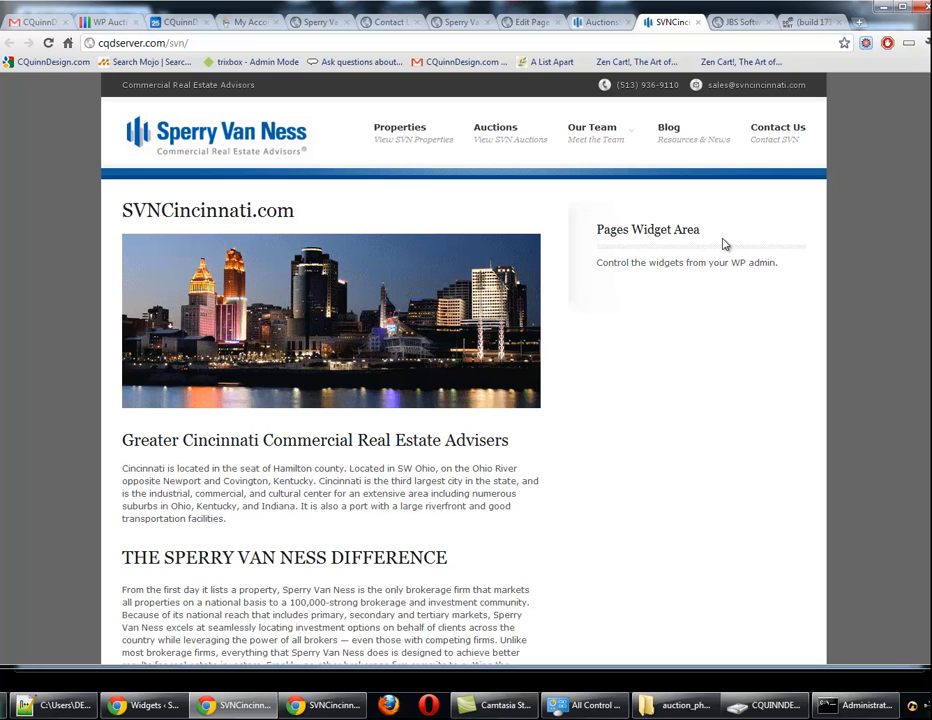
left_click(145, 706)
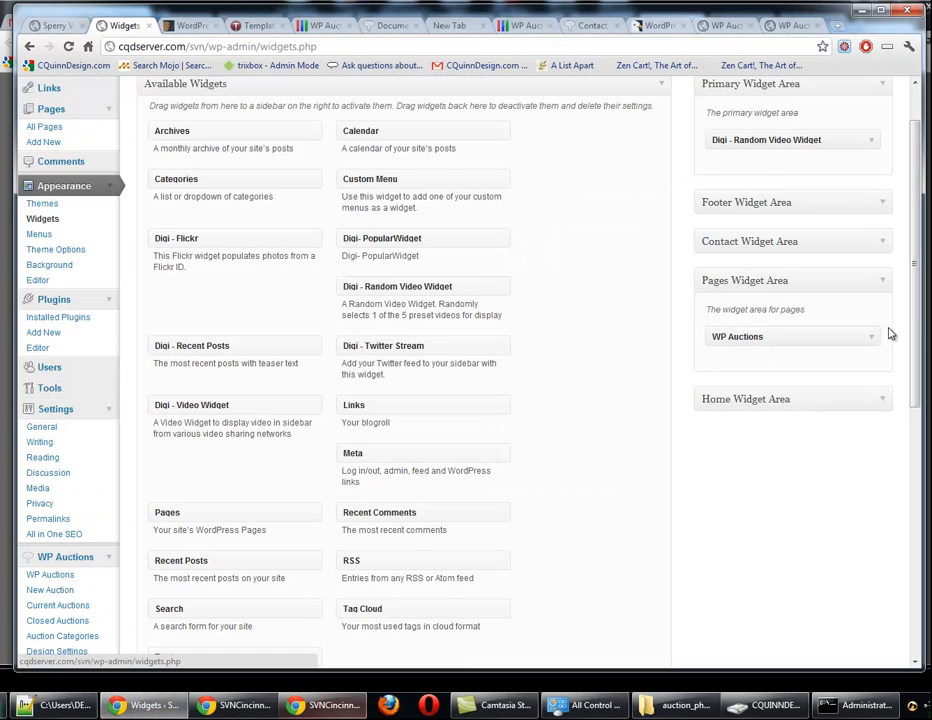
scroll(916, 318, "up", 2)
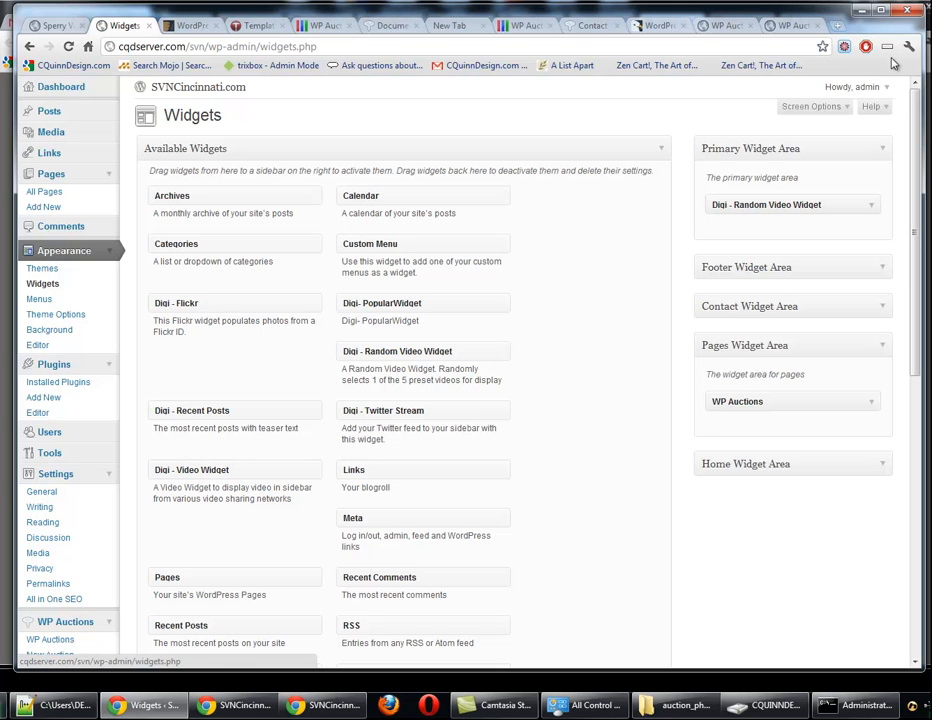
left_click(862, 11)
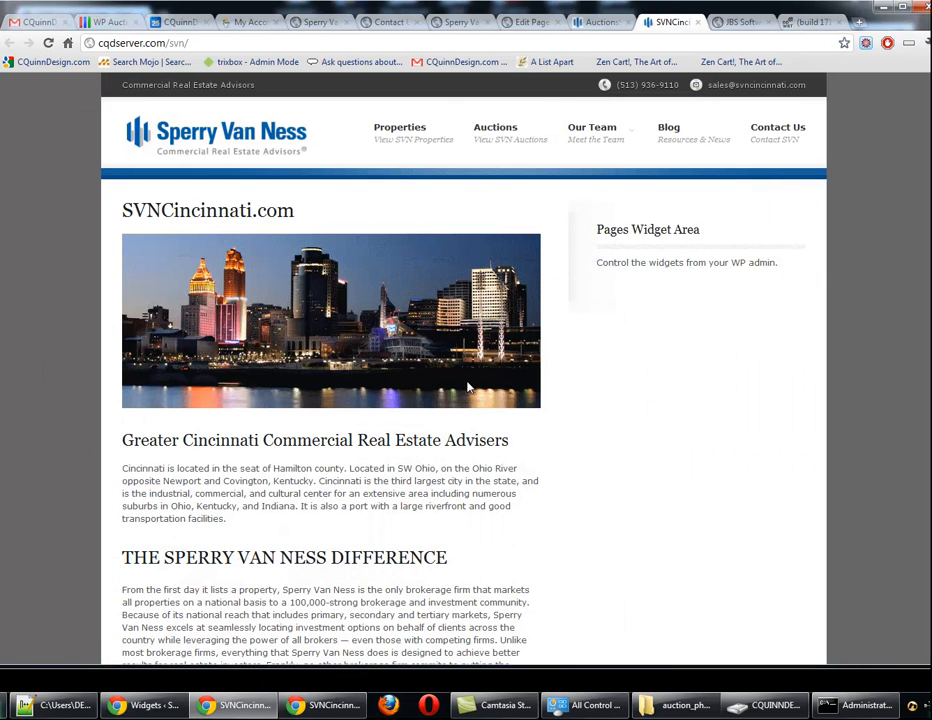
left_click(884, 8)
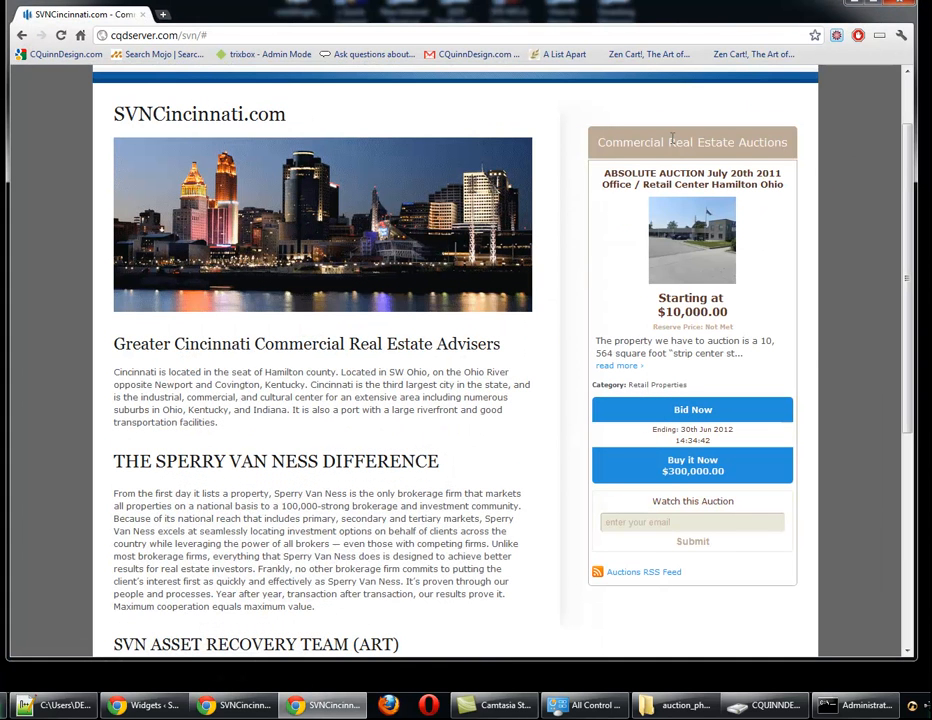
Highlight the "Commercial Real Estate Auctions" heading of the sidebar auction widget, then clear the selection
left_click_drag(600, 142, 781, 144)
left_click(791, 146)
triple_click(792, 147)
left_click(788, 145)
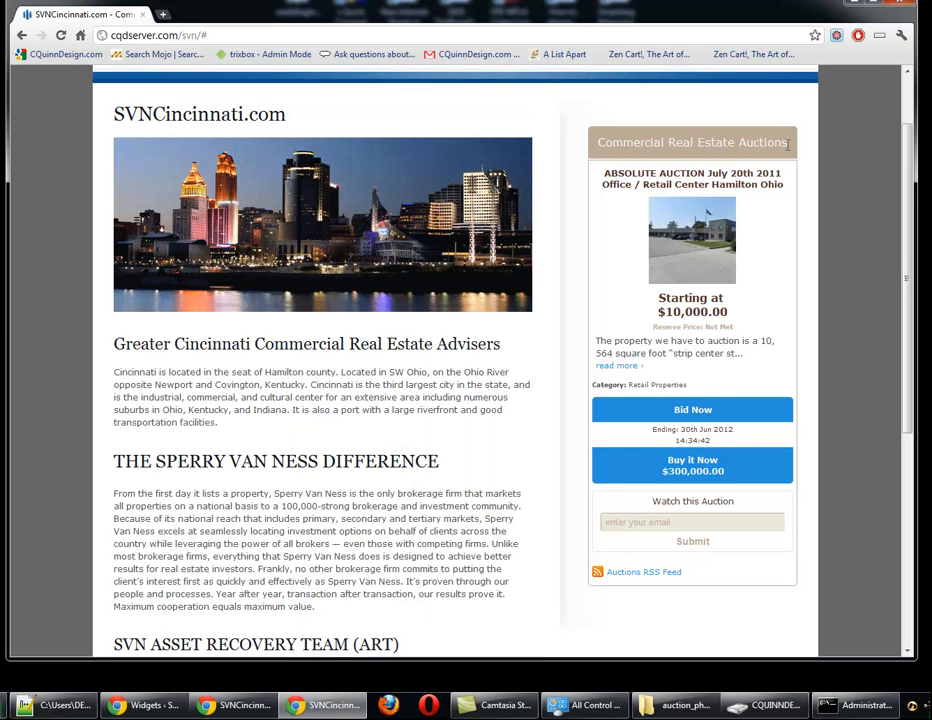
Open the auction's pop-up from the sidebar's Bid Now option and view its gallery photos in turn
left_click(690, 408)
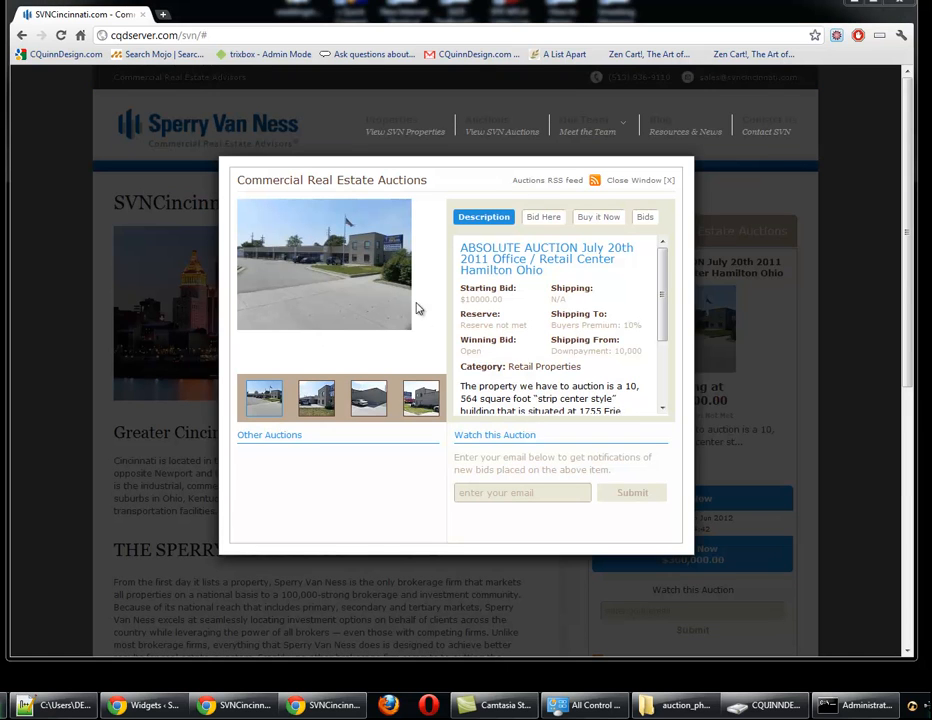
left_click(306, 411)
left_click(388, 418)
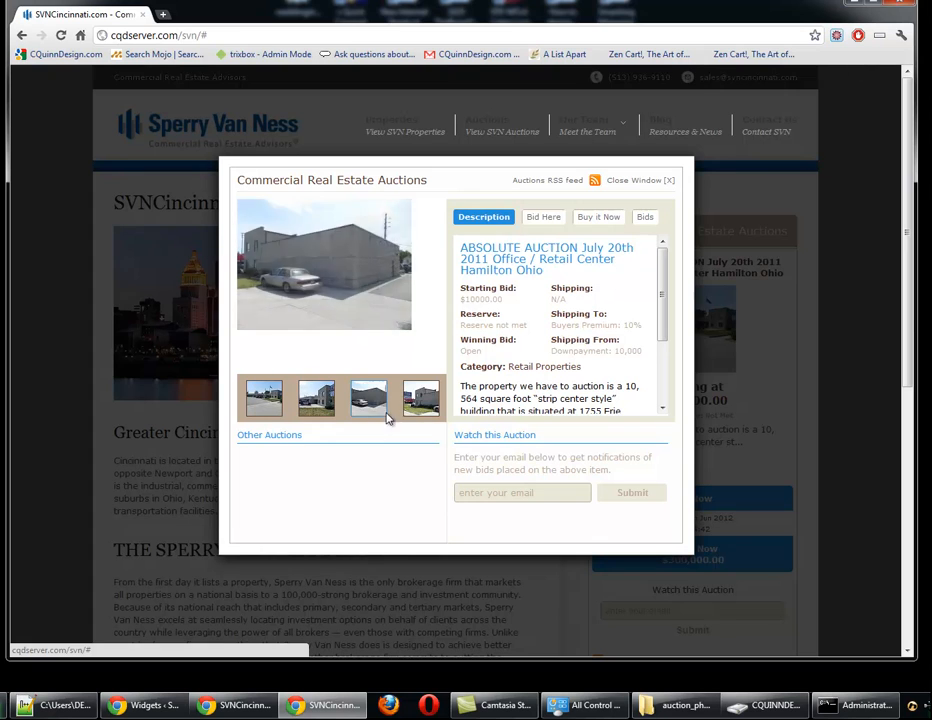
left_click(405, 414)
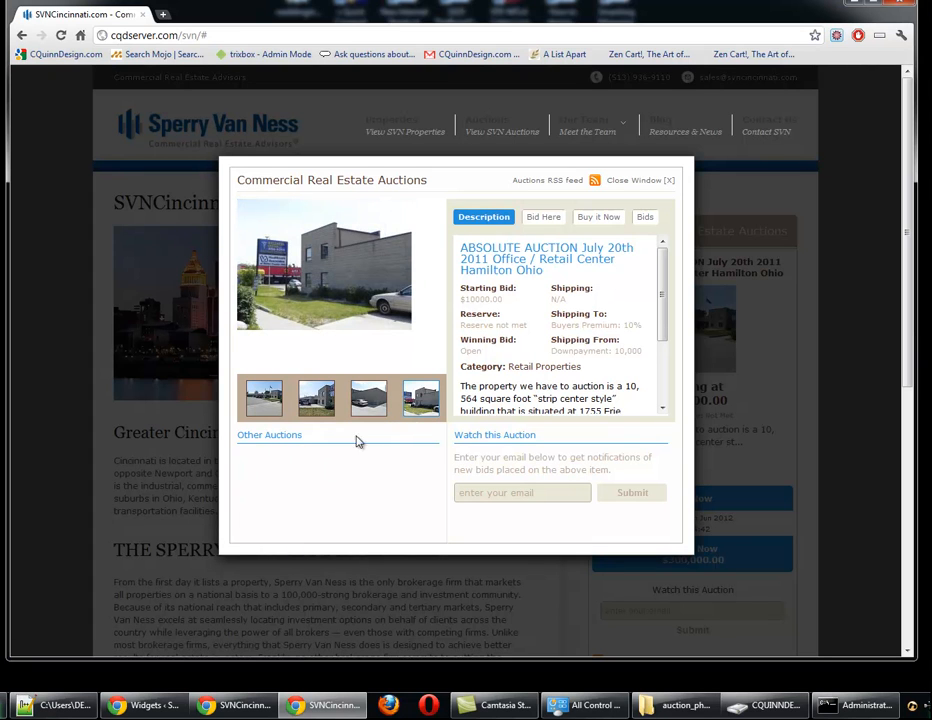
View the auction's Bid Here form, going through its name, email, URL and maximum bid fields
left_click(546, 219)
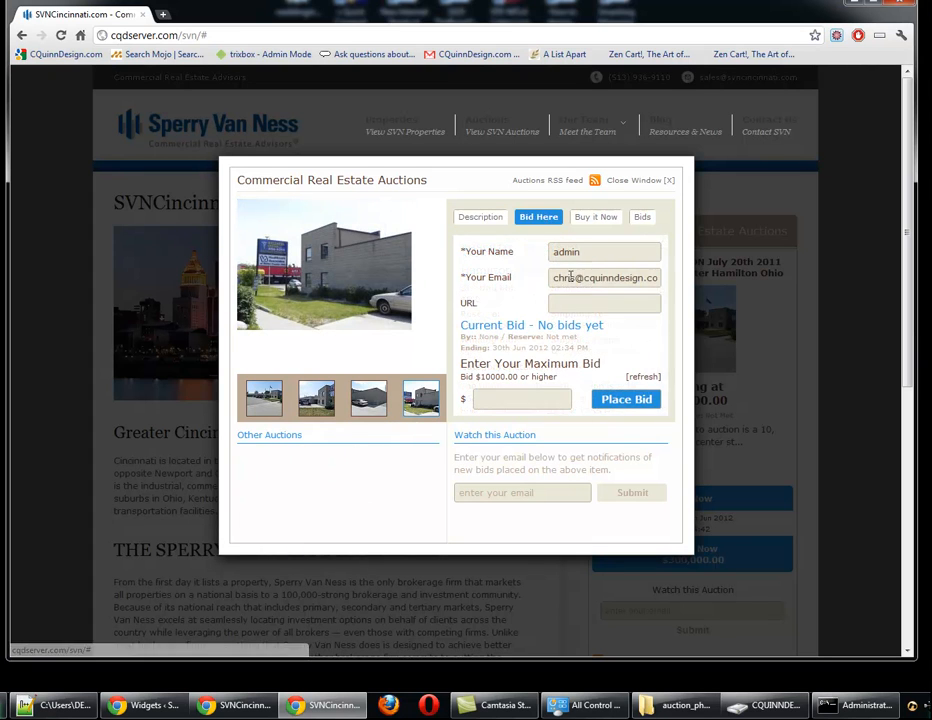
left_click(619, 250)
left_click(585, 303)
left_click(610, 280)
left_click(525, 399)
Review the auction's Buy it Now and Bids sections and its watch e-mail field, then close the auction pop-up
left_click(595, 219)
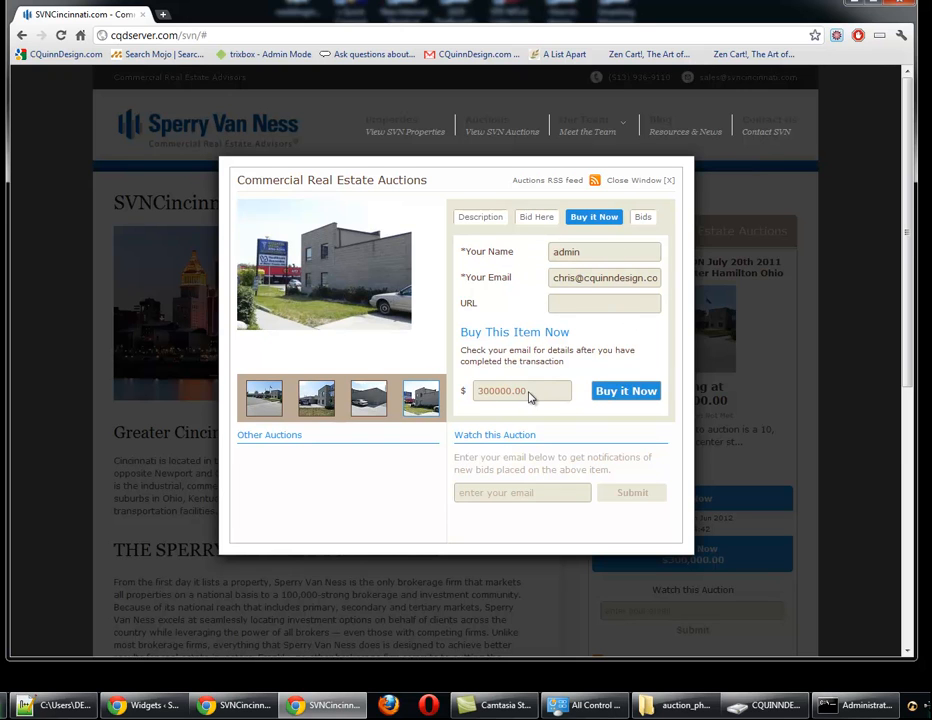
left_click_drag(530, 396, 481, 387)
left_click(641, 217)
left_click(598, 218)
left_click(641, 217)
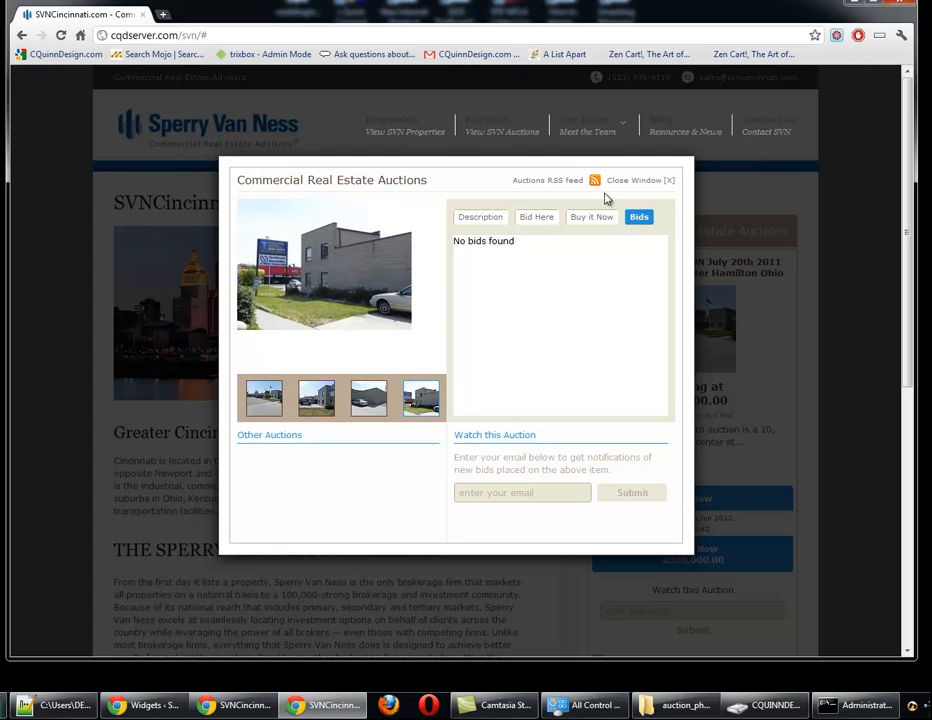
left_click(531, 495)
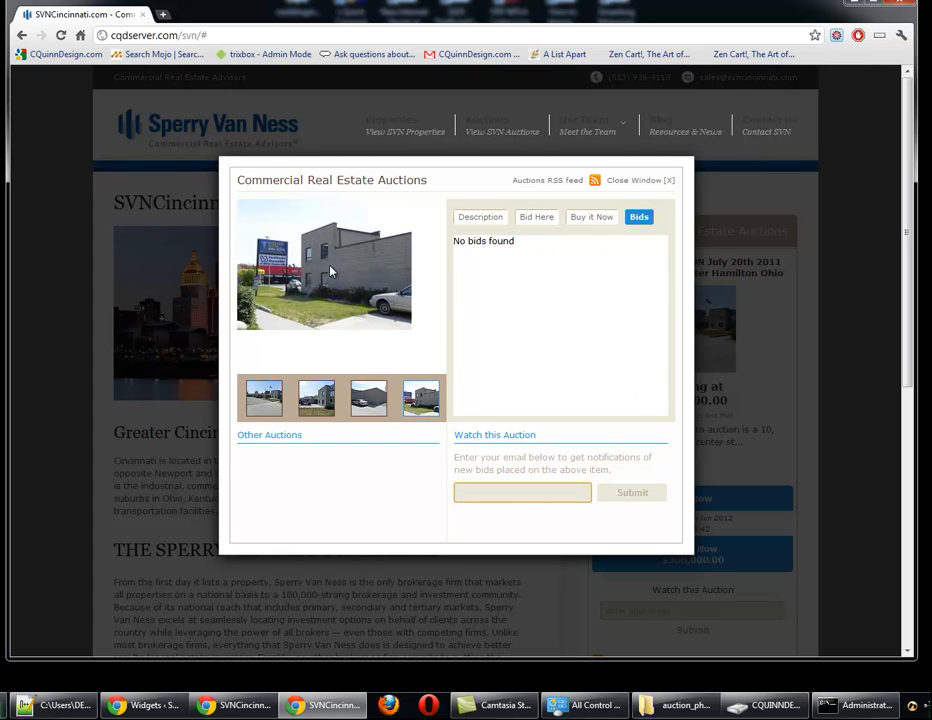
left_click(660, 184)
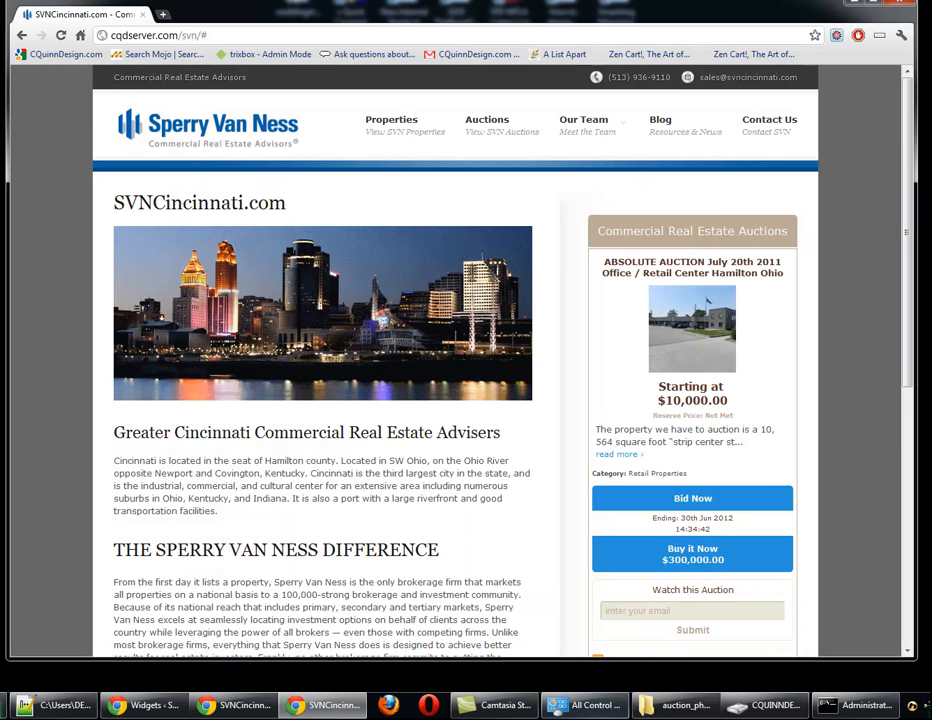
Look over the home page's auction sidebar down to its RSS feed link, then check the same sidebar on the Properties page
scroll(697, 384, "down", 1)
scroll(697, 384, "down", 1)
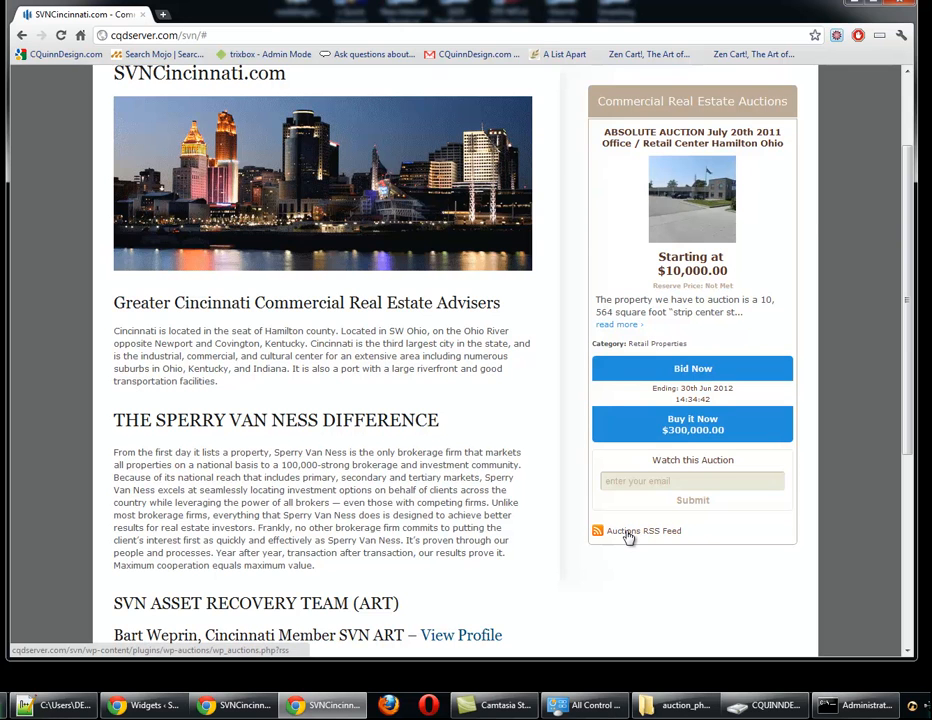
scroll(422, 620, "down", 2)
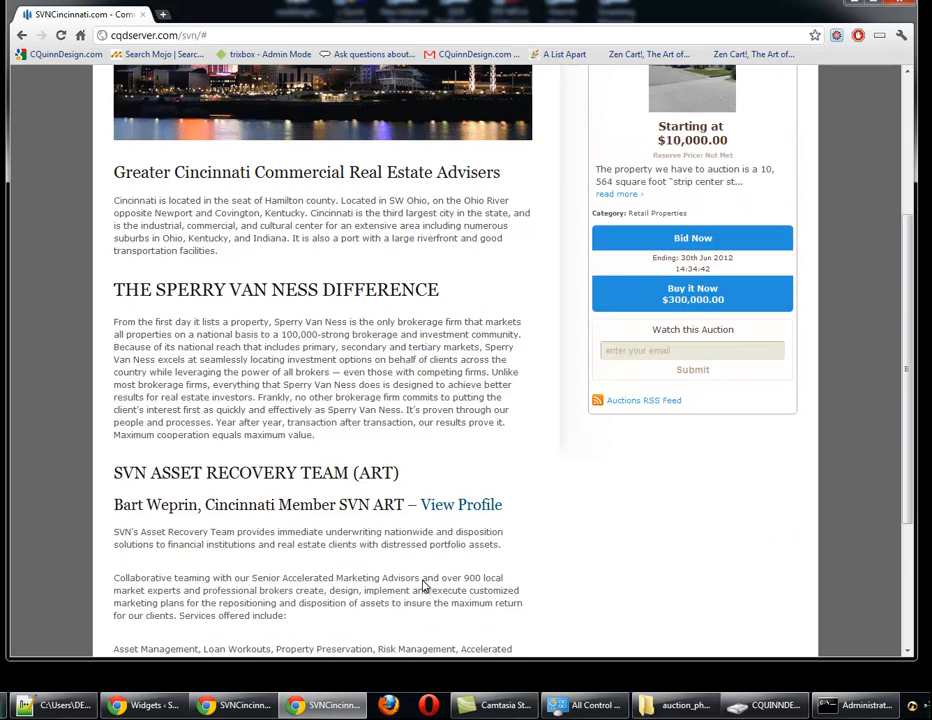
scroll(425, 586, "up", 5)
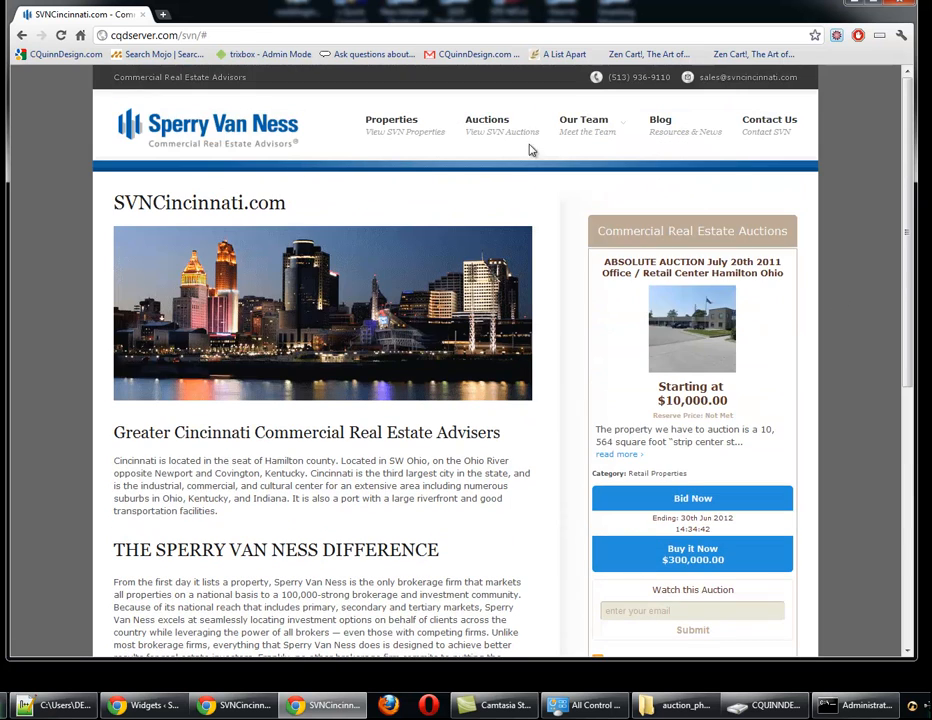
left_click(378, 127)
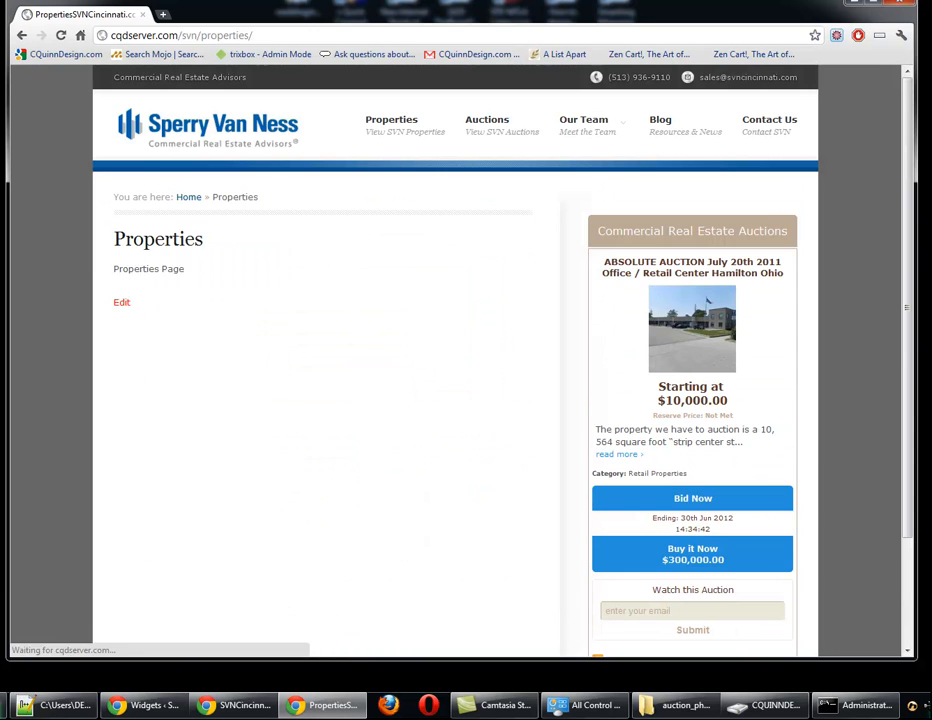
scroll(550, 472, "down", 2)
scroll(548, 480, "up", 1)
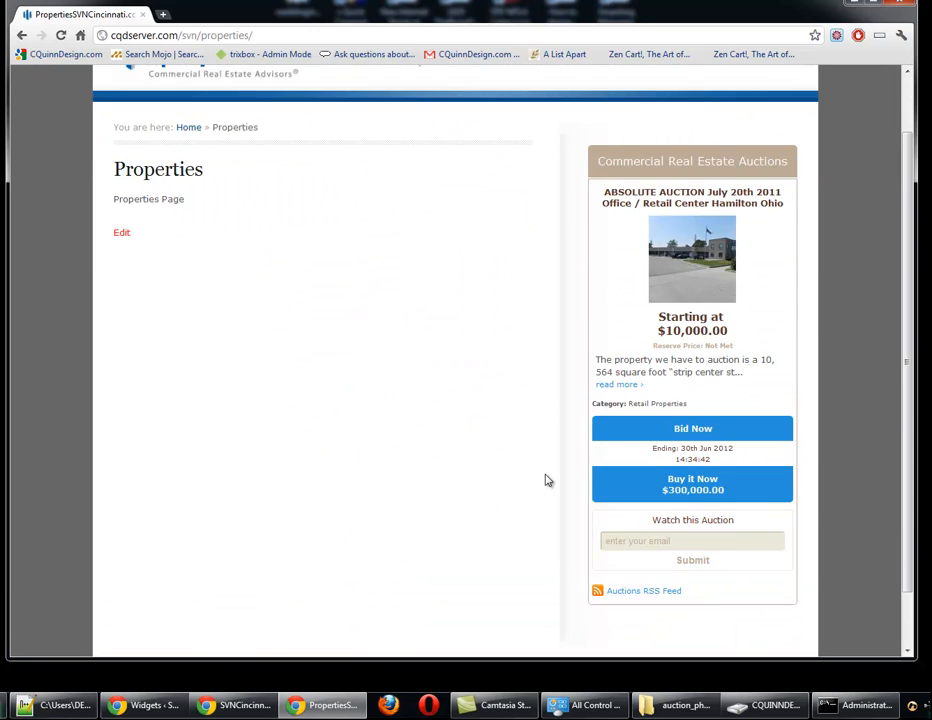
scroll(557, 603, "up", 2)
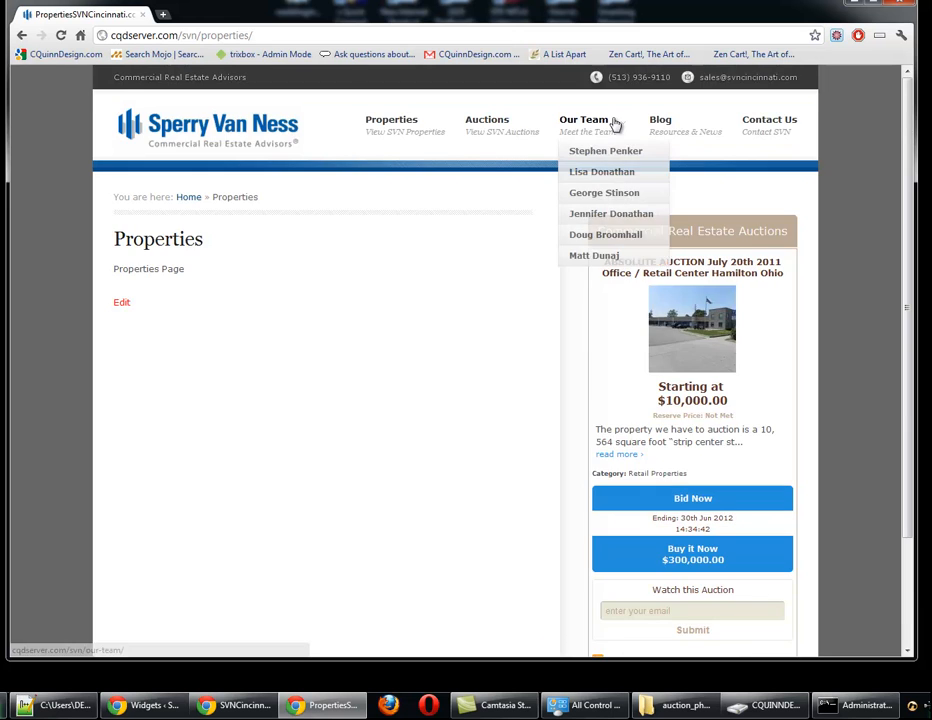
Check the Our Team and Blog pages for the auction sidebar, then return to the home page
left_click(615, 181)
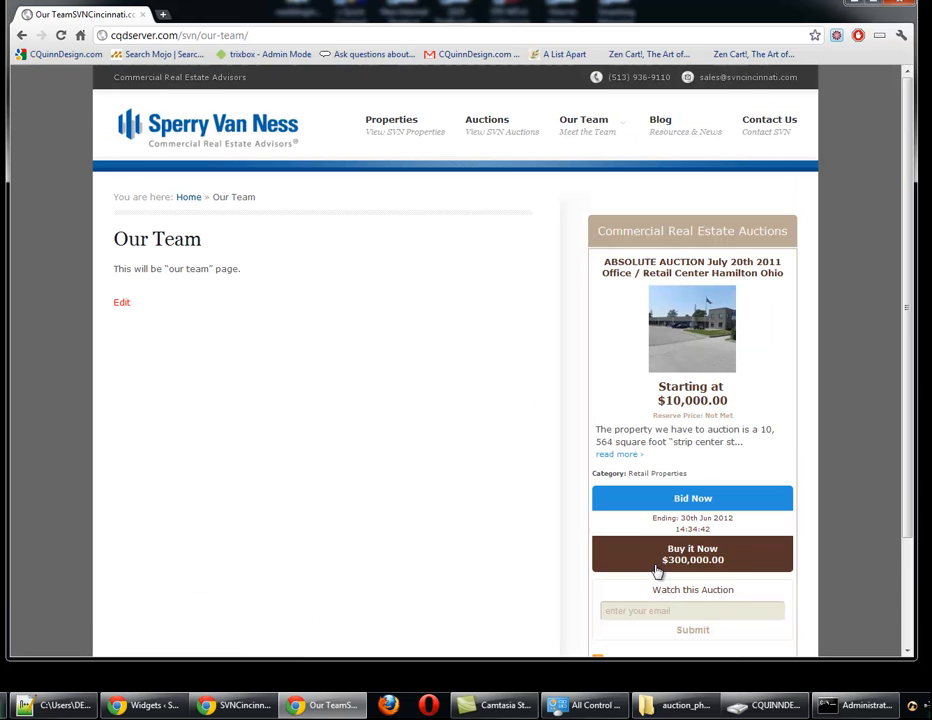
scroll(722, 597, "down", 2)
scroll(722, 597, "up", 2)
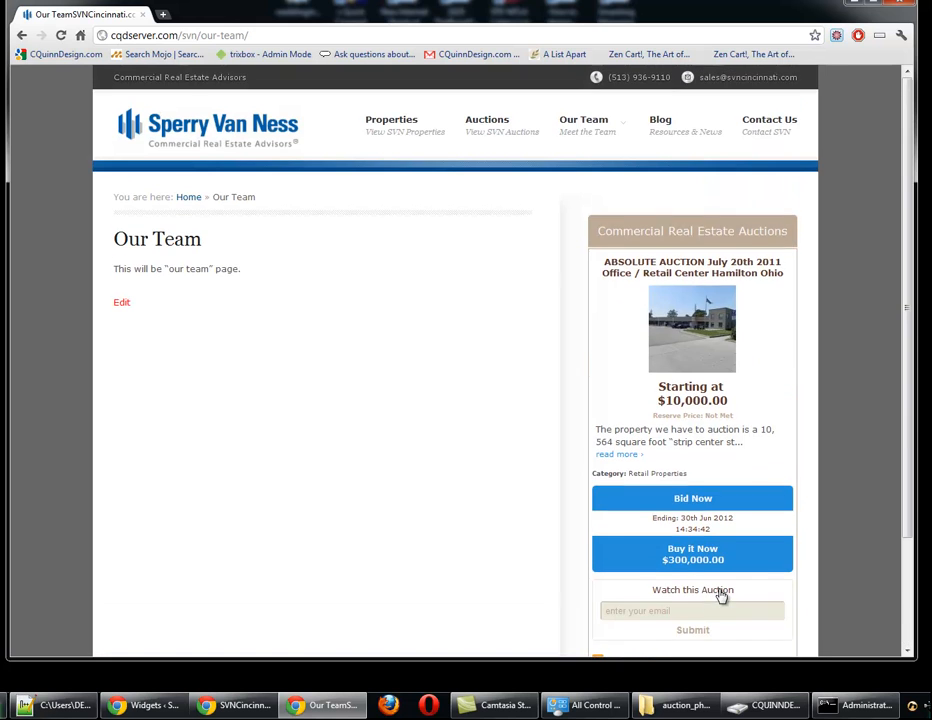
left_click(679, 133)
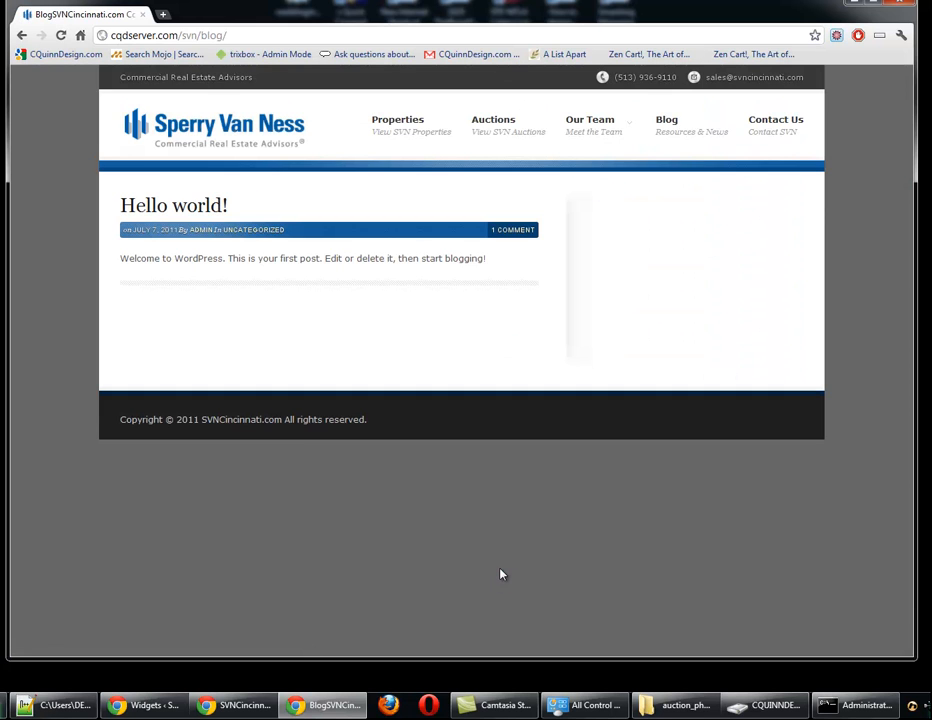
left_click(260, 125)
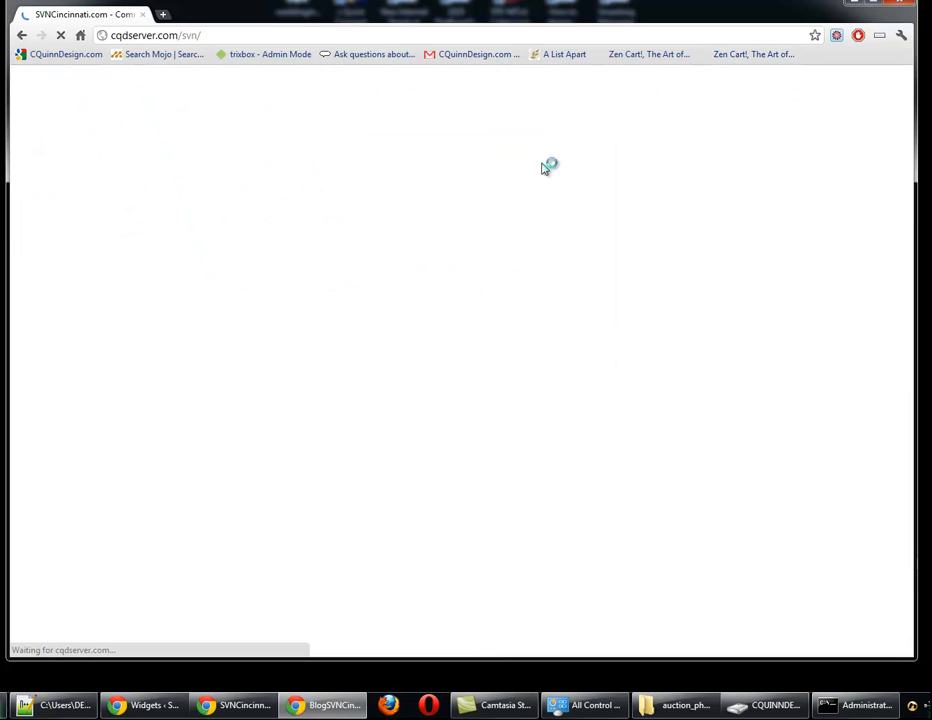
Switch back to the WordPress admin's Widgets page and look over the available widgets and widget areas
mouse_move(245, 712)
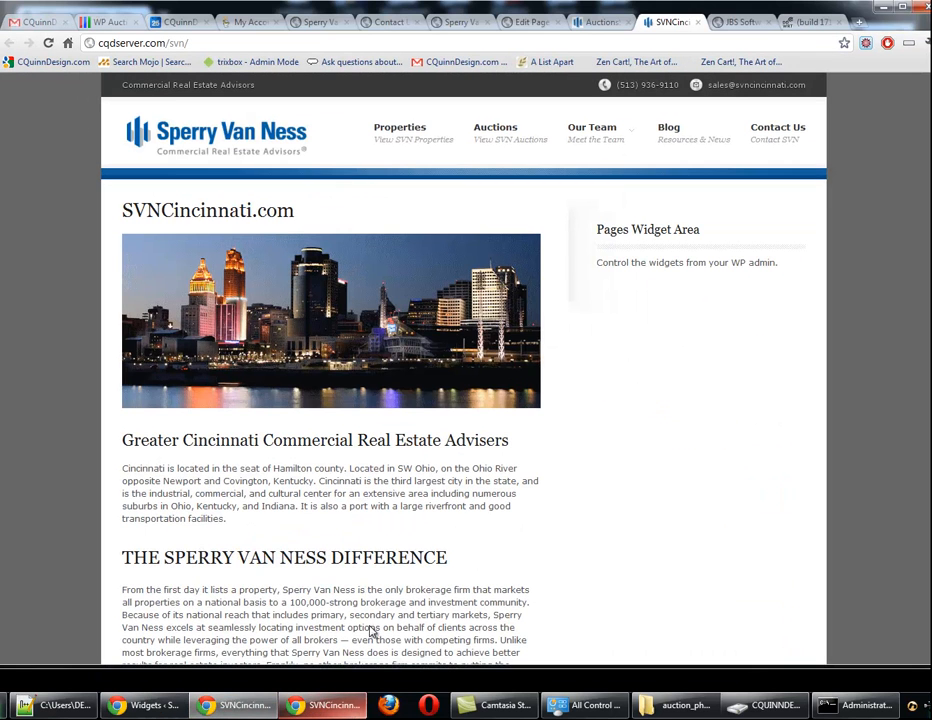
left_click(145, 706)
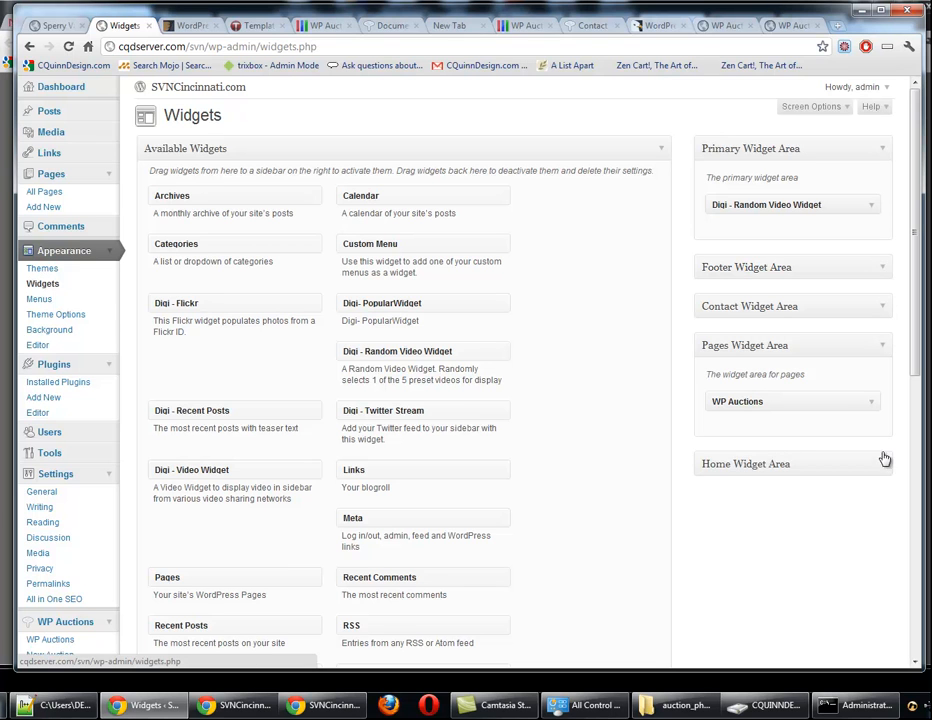
scroll(448, 557, "down", 1)
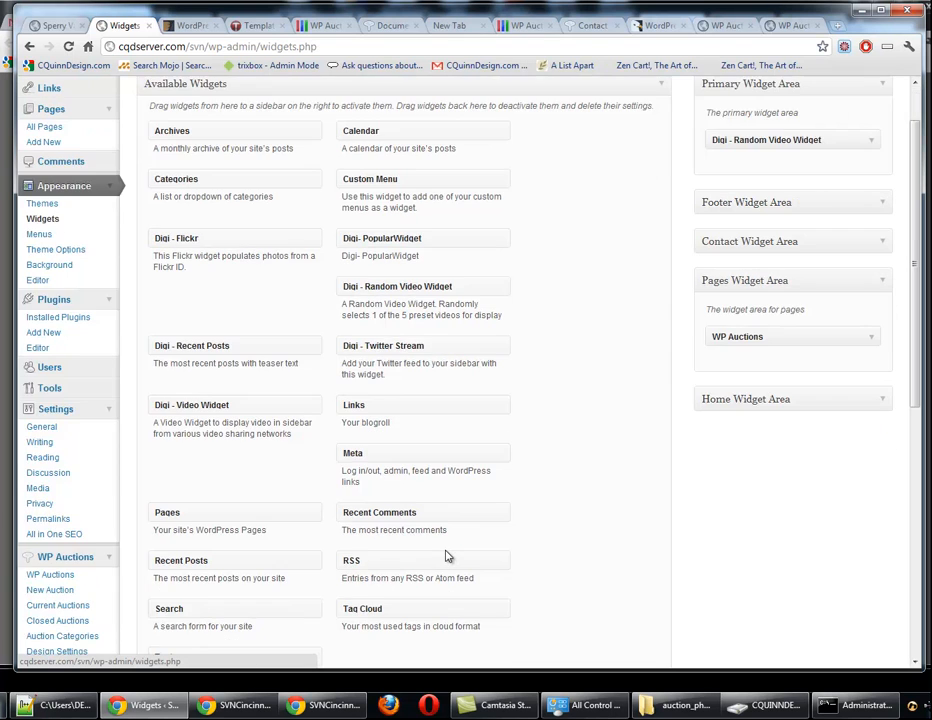
scroll(448, 557, "down", 1)
scroll(448, 557, "up", 2)
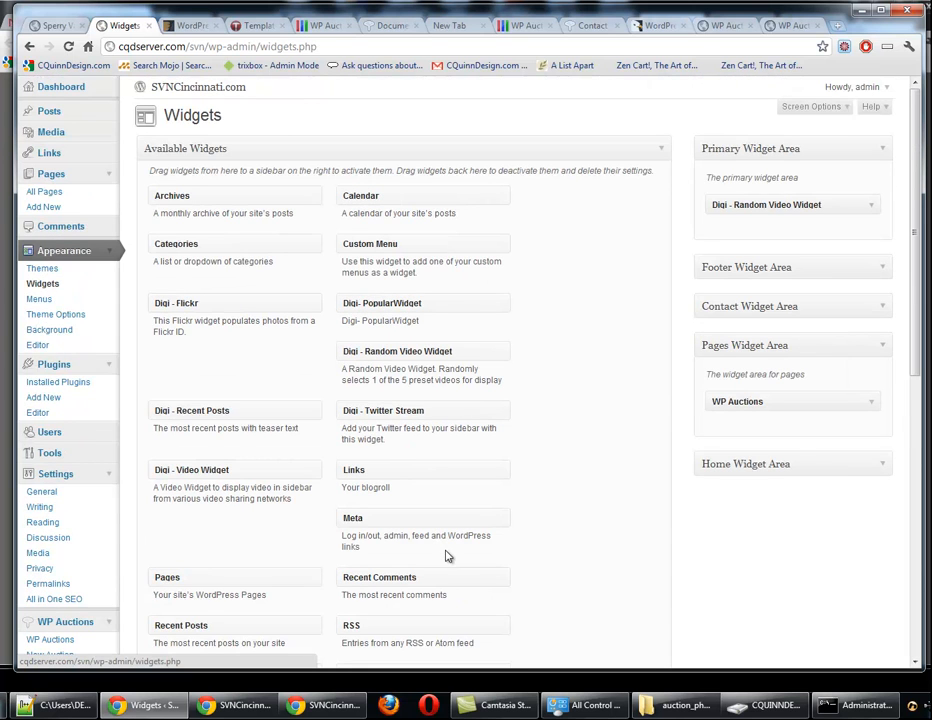